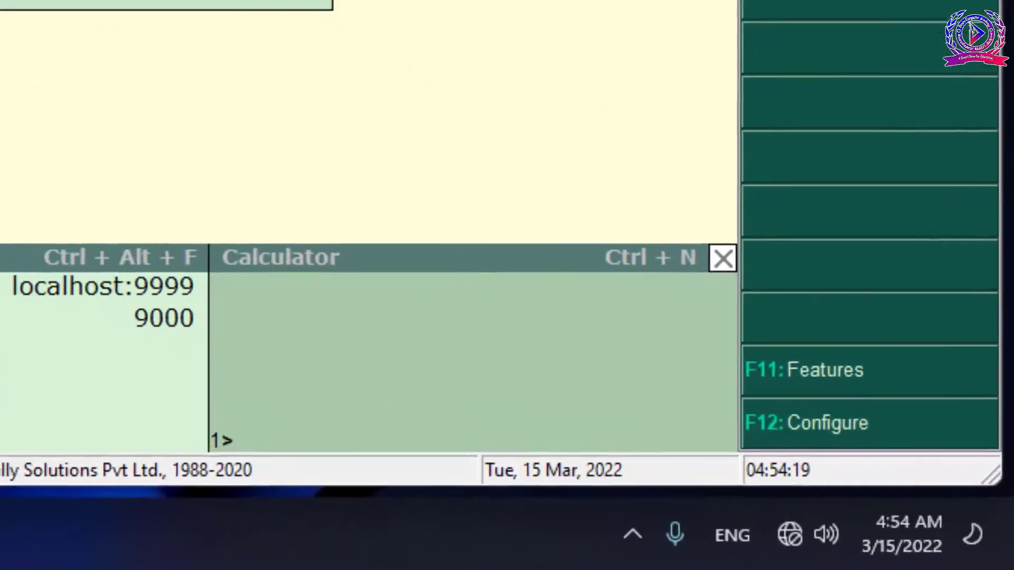
Enable Goods and Services Tax (GST) in the company's Statutory & Taxation features and open the GST details for alteration
key("F11")
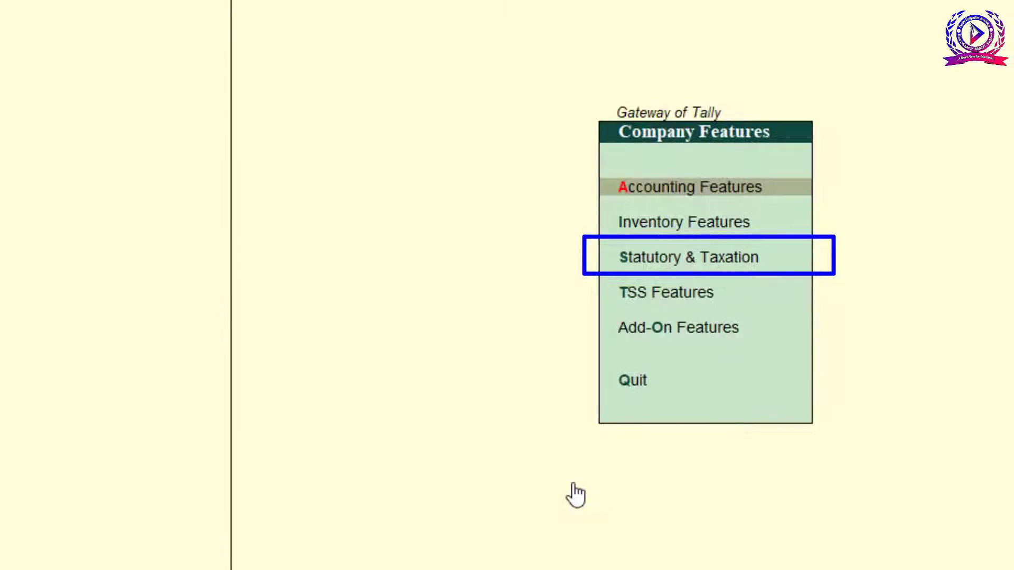
key("Down")
key("Down")
key("Down")
key("Up")
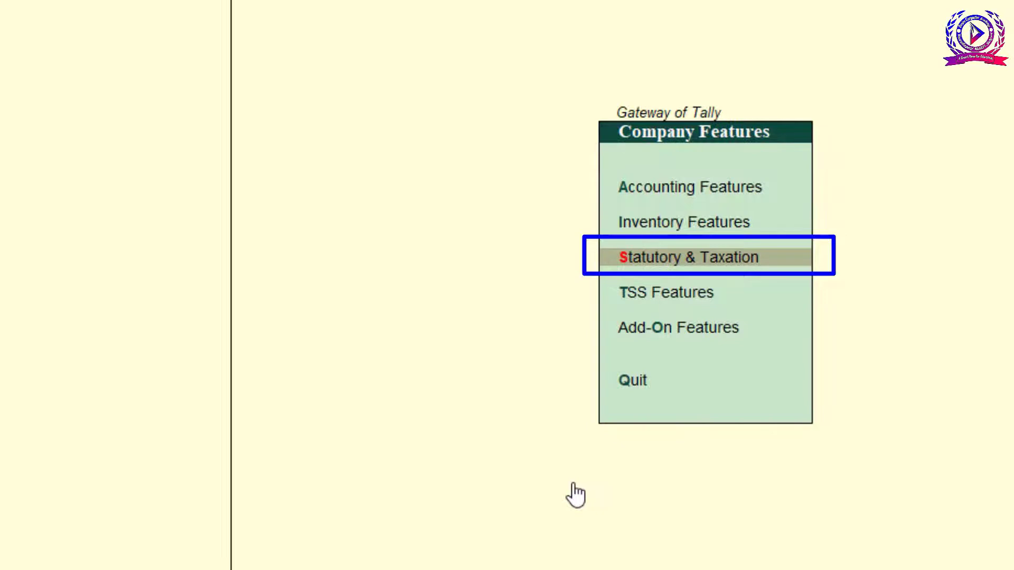
key("Return")
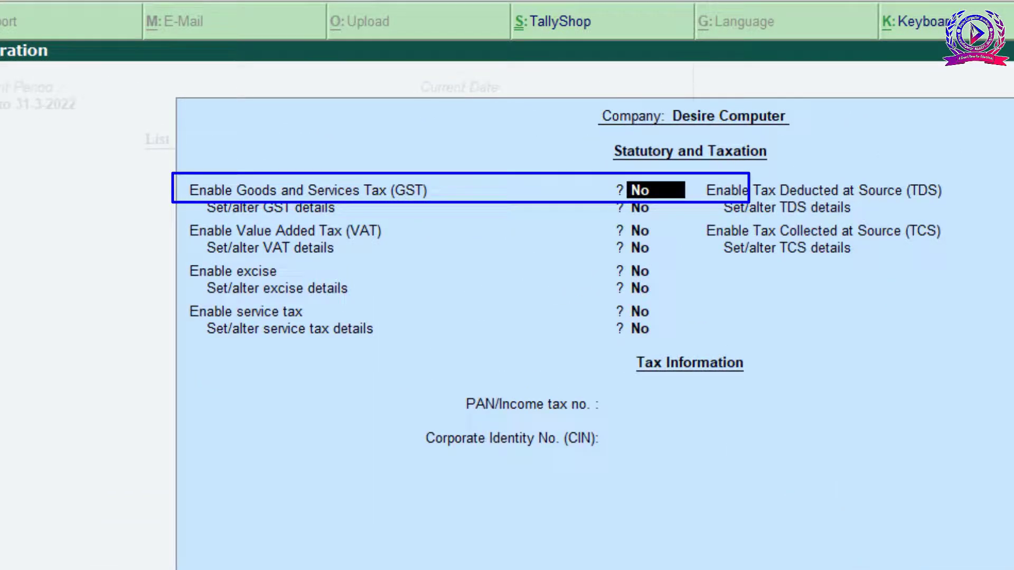
type("Yes")
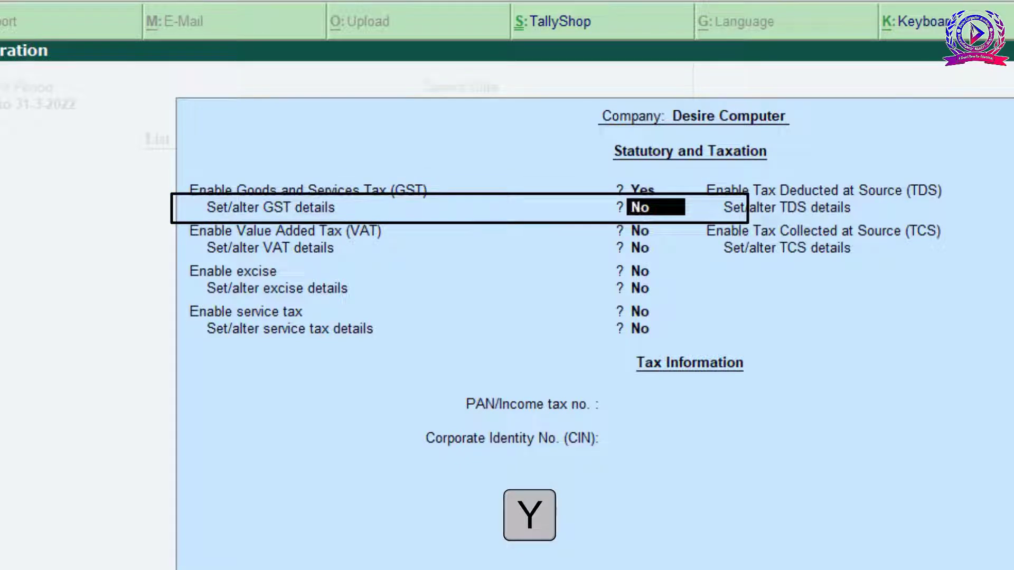
type("y")
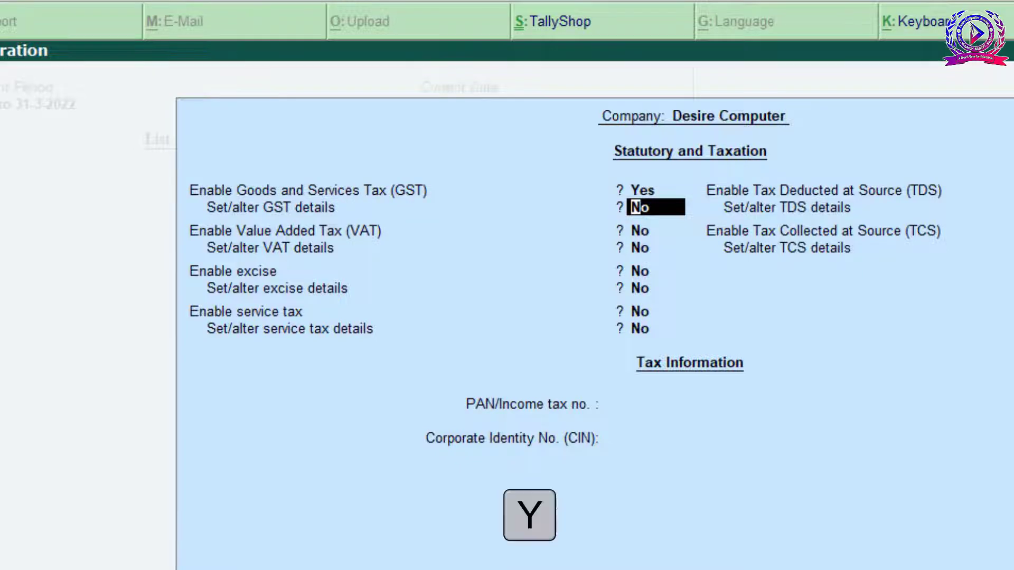
key("Return")
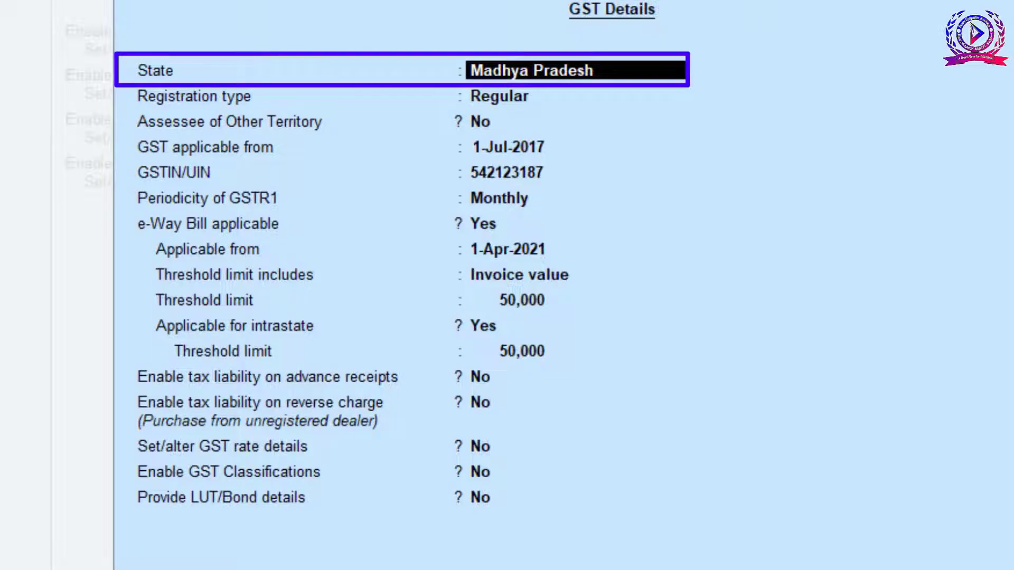
In GST Details, accept state Madhya Pradesh, registration type Regular and No for Assessee of Other Territory, with GST applicable from 1-7-2017
key("Return")
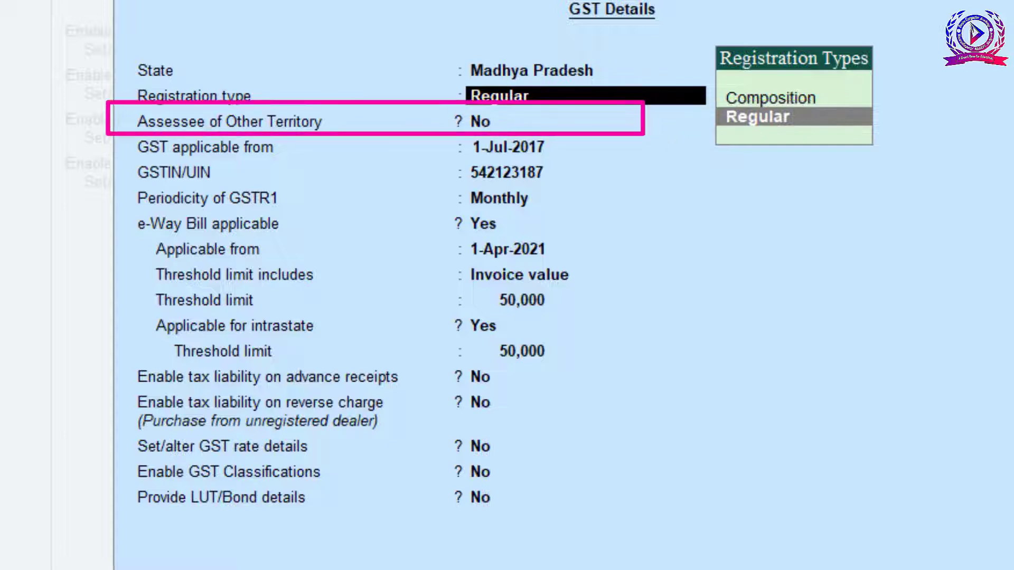
key("Return")
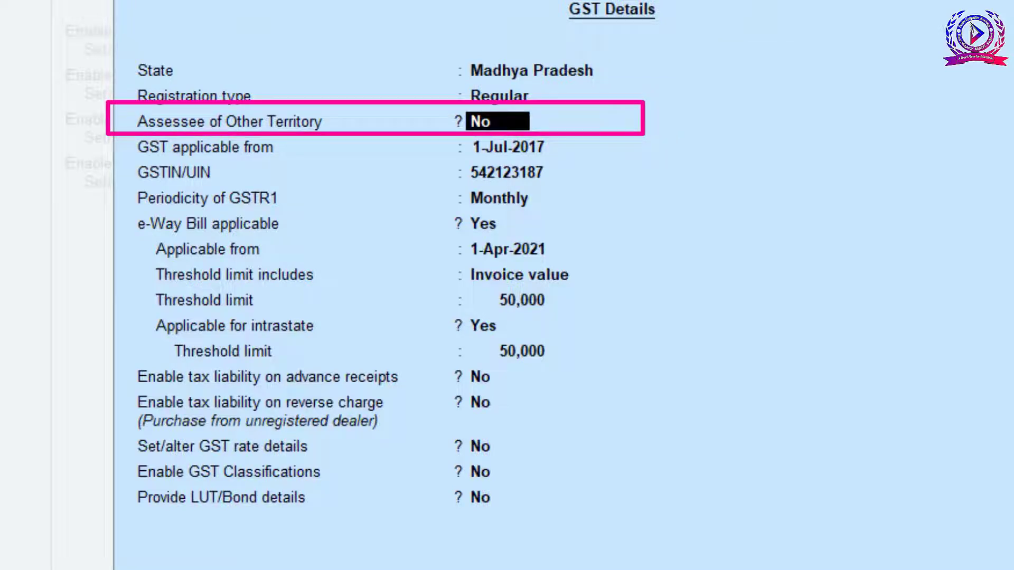
key("Return")
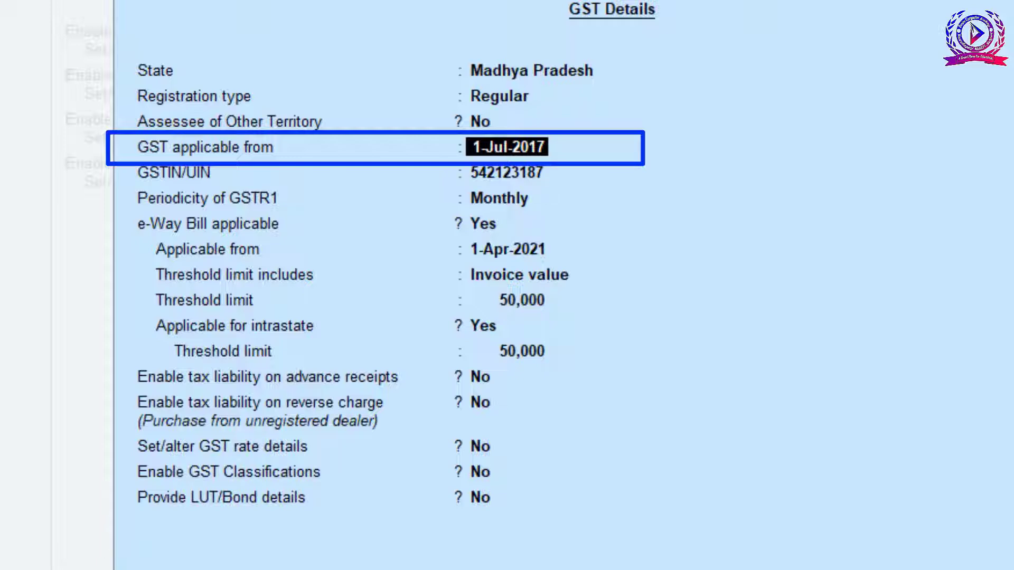
type("1-7-2017")
key("Return")
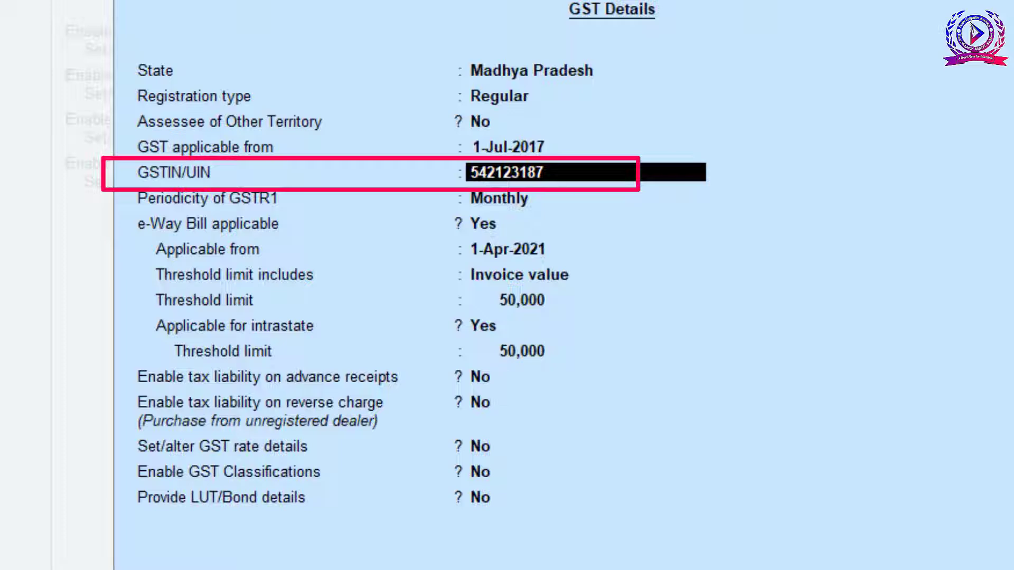
Accept the company's GSTIN/UIN and choose Monthly as the periodicity of GSTR1
key("Return")
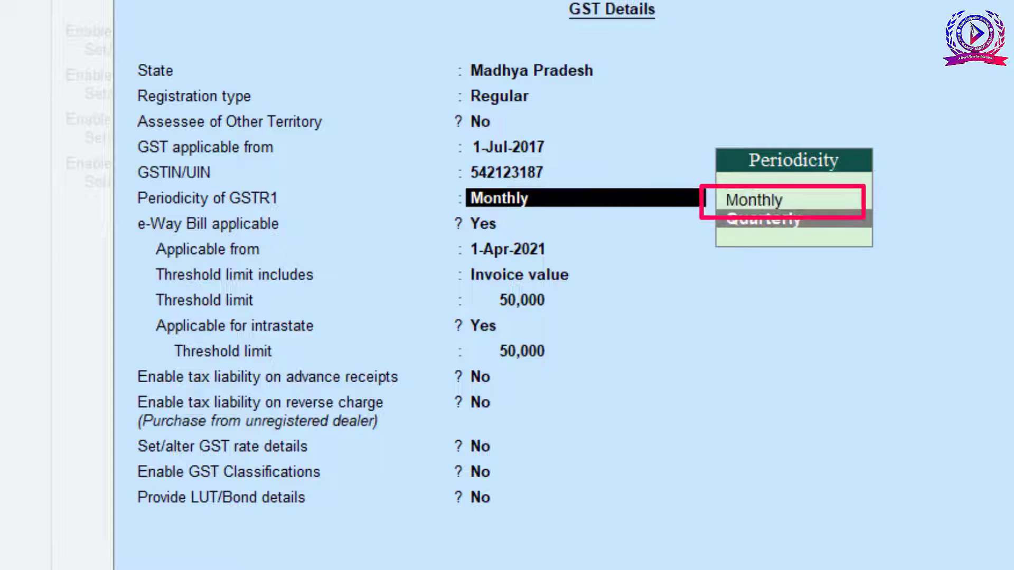
key("Down")
key("Up")
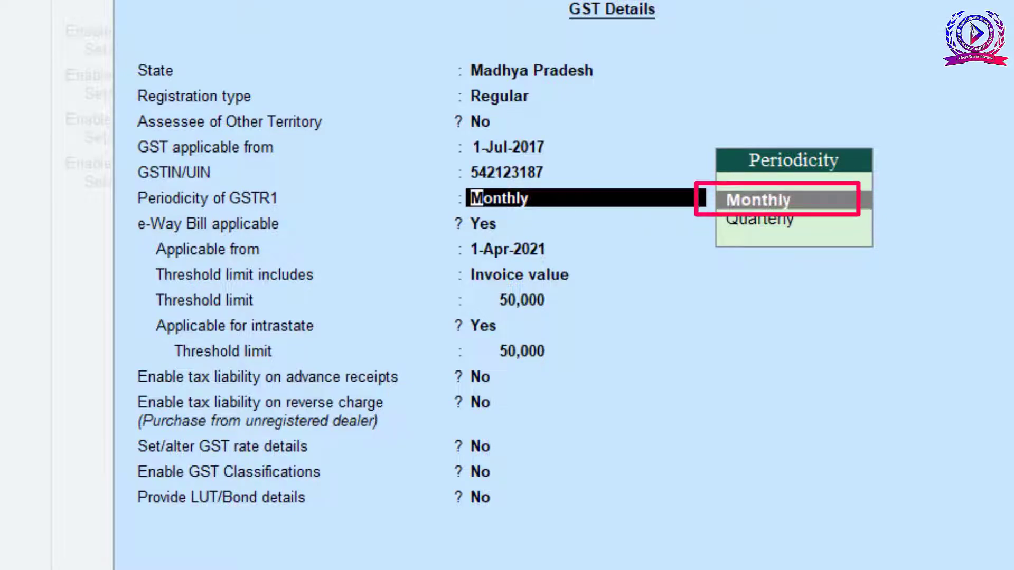
key("Return")
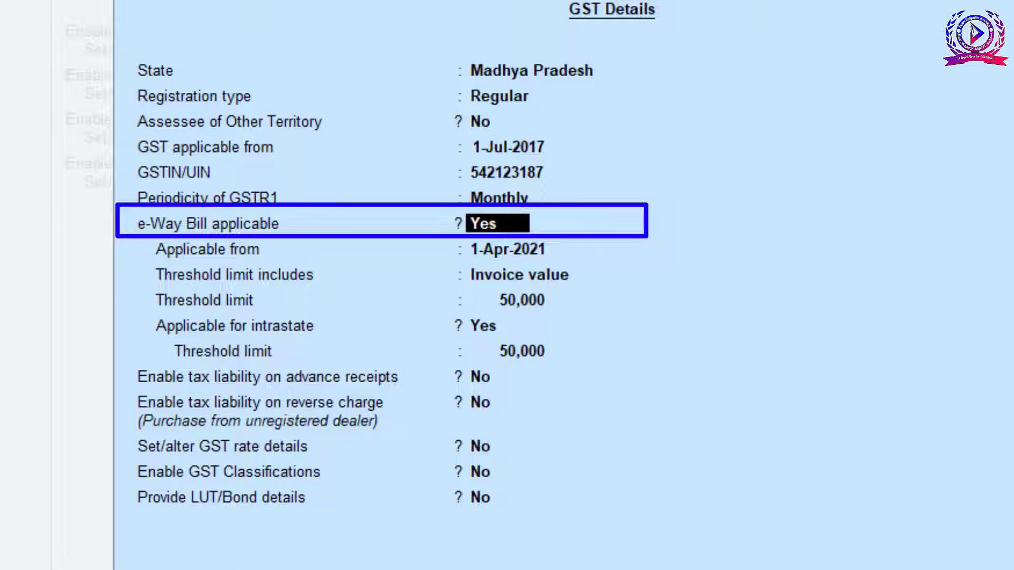
Set e-Way Bill applicable to Yes from 1-Apr-2021, with Invoice value as what the threshold limit includes
key("Return")
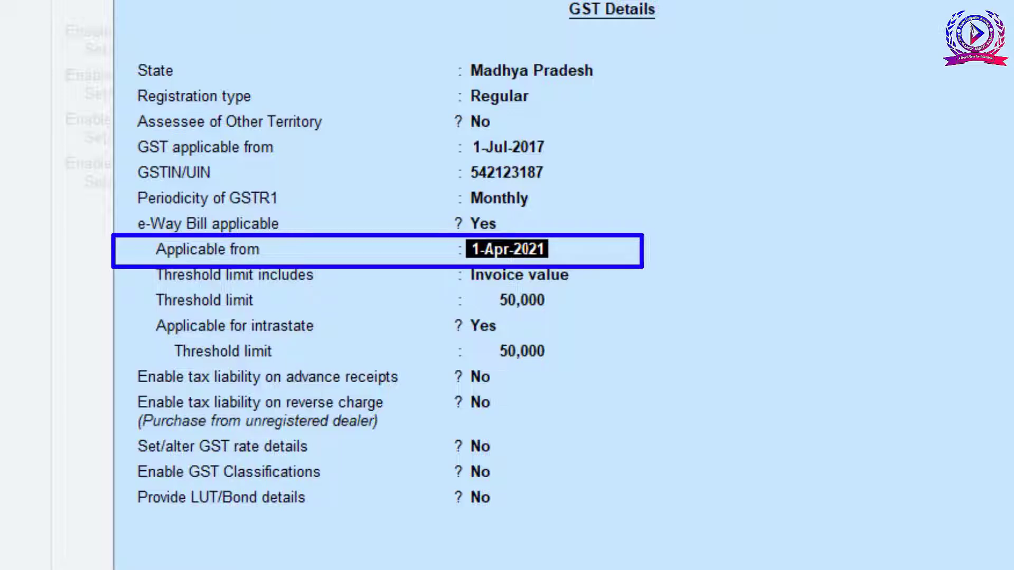
key("Return")
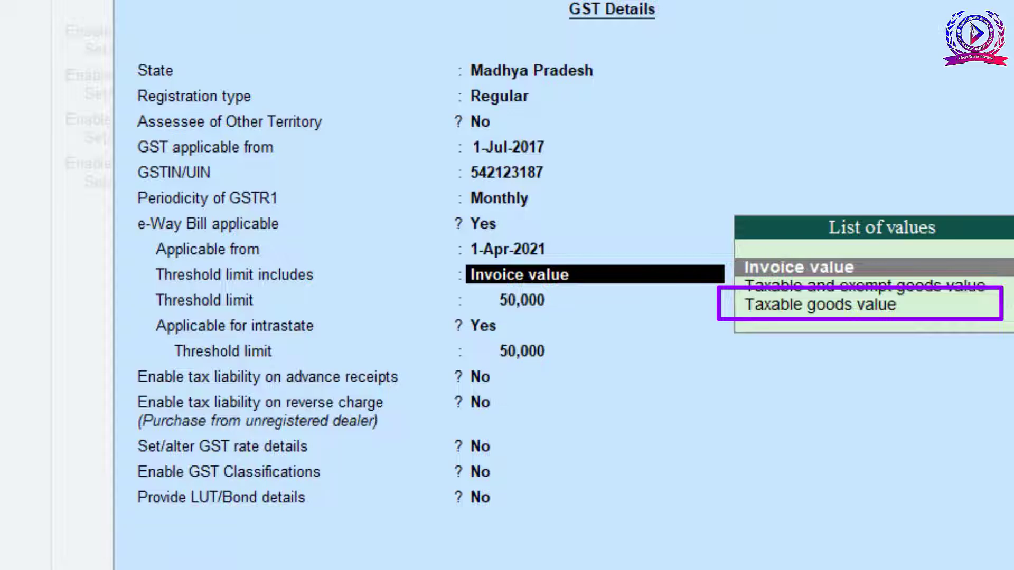
key("Down")
key("Down")
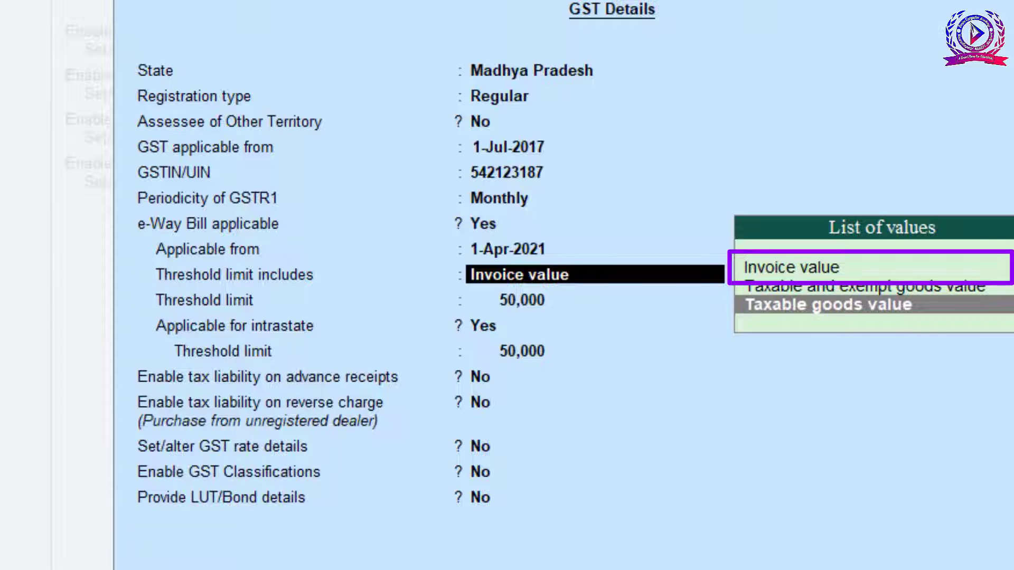
key("Up")
key("Up")
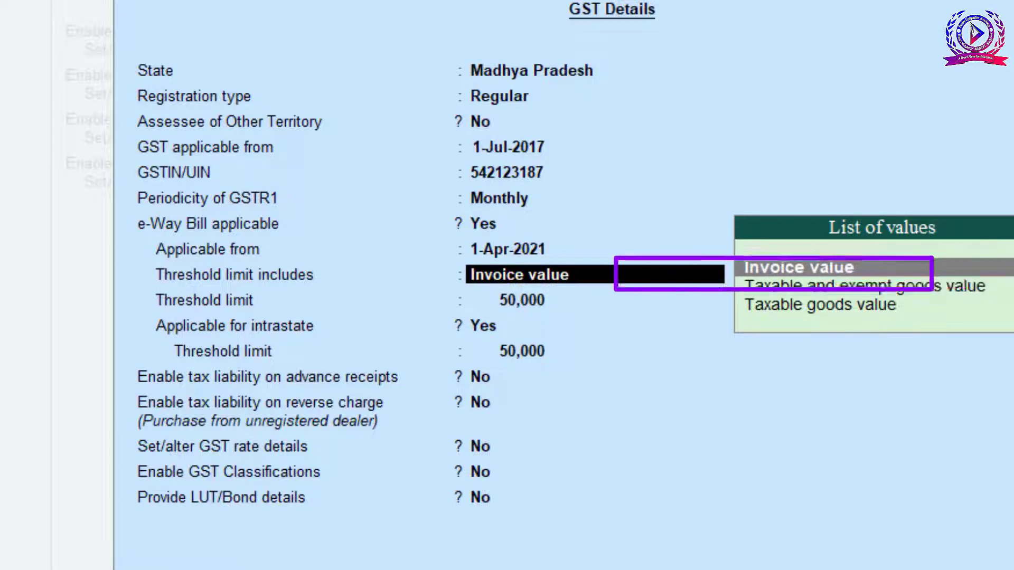
key("Return")
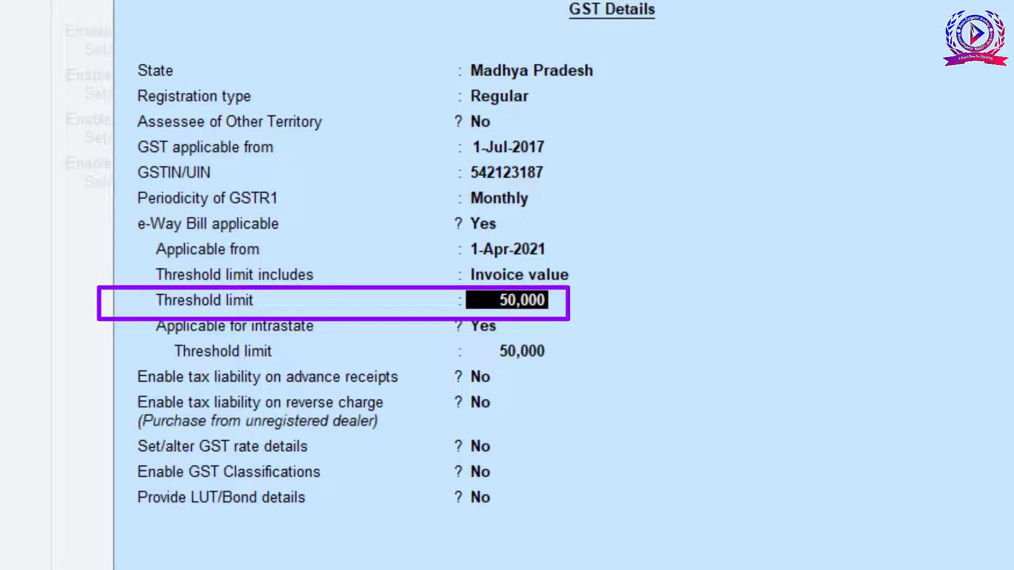
Accept the e-Way Bill threshold limit of 50,000 and its intrastate applicability as Yes with a 50,000 limit
key("Return")
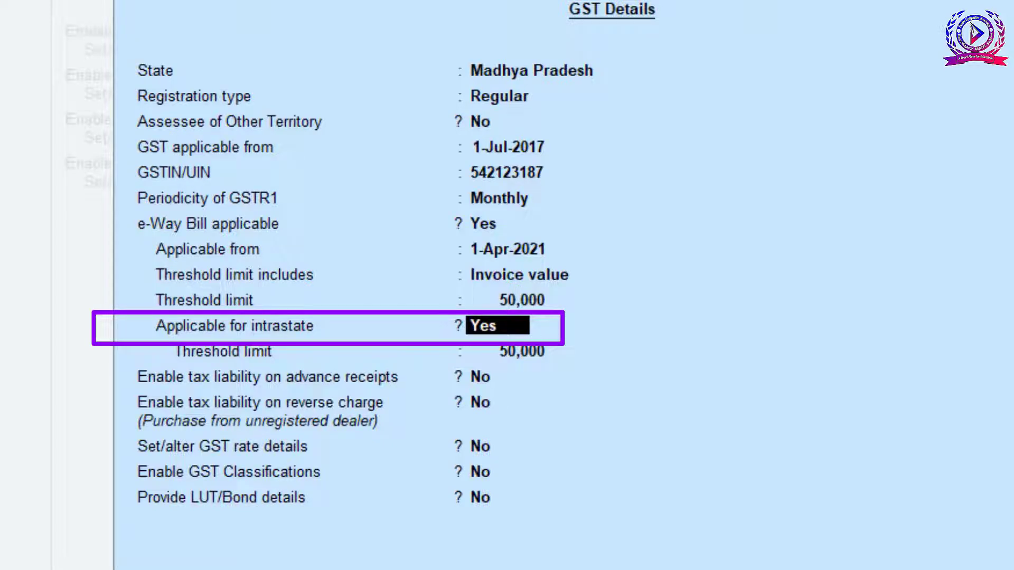
key("Return")
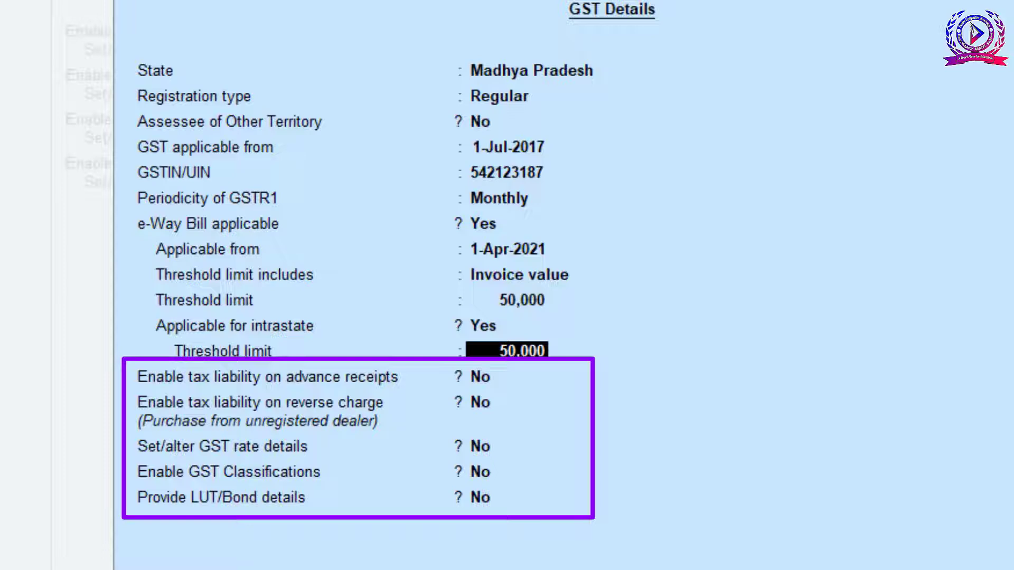
key("Return")
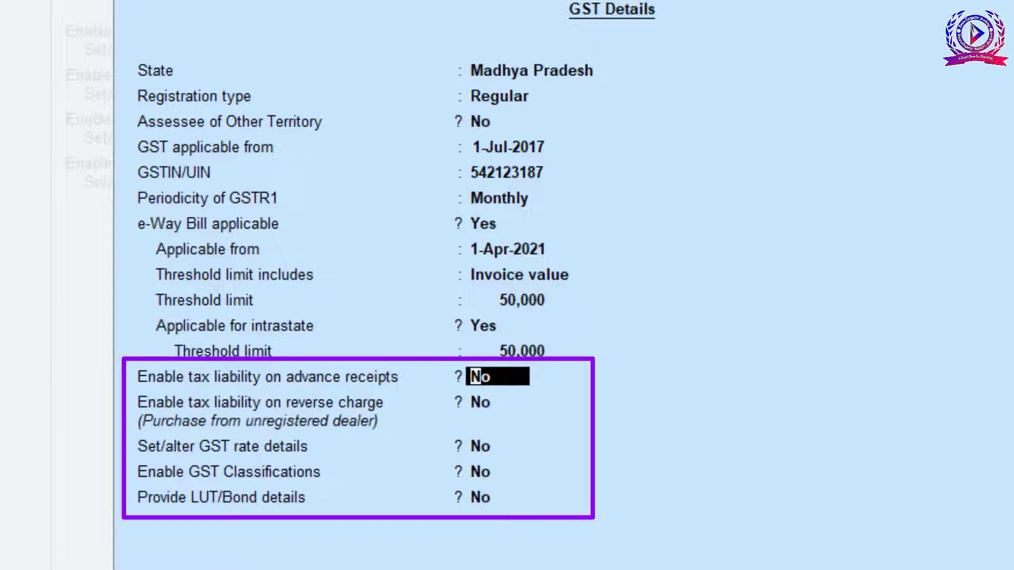
Leave the tax liability, GST rate, classification and LUT/Bond options at No and save the GST details
key("Return")
key("Return")
key("ctrl+a")
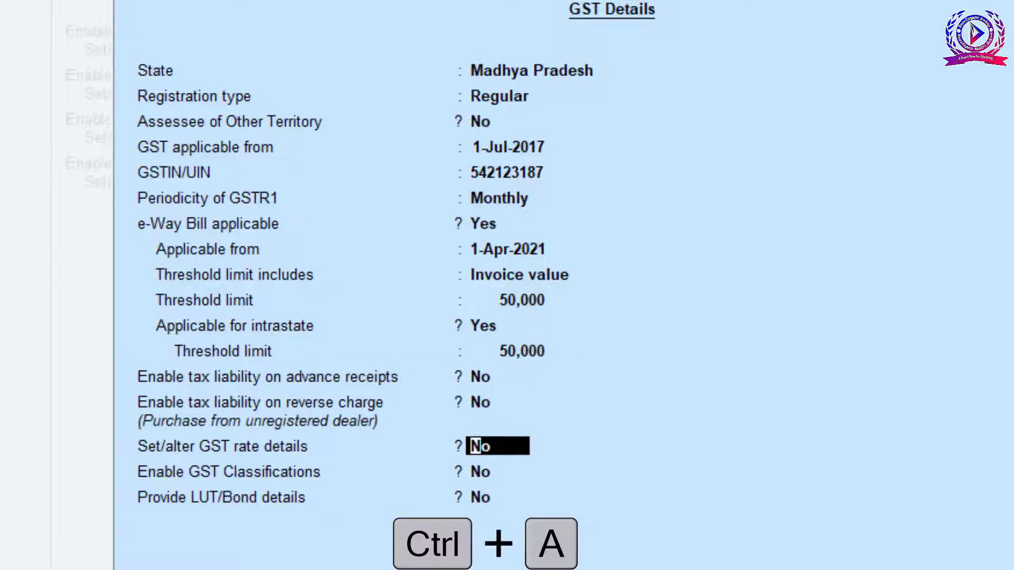
key("Return")
key("Return")
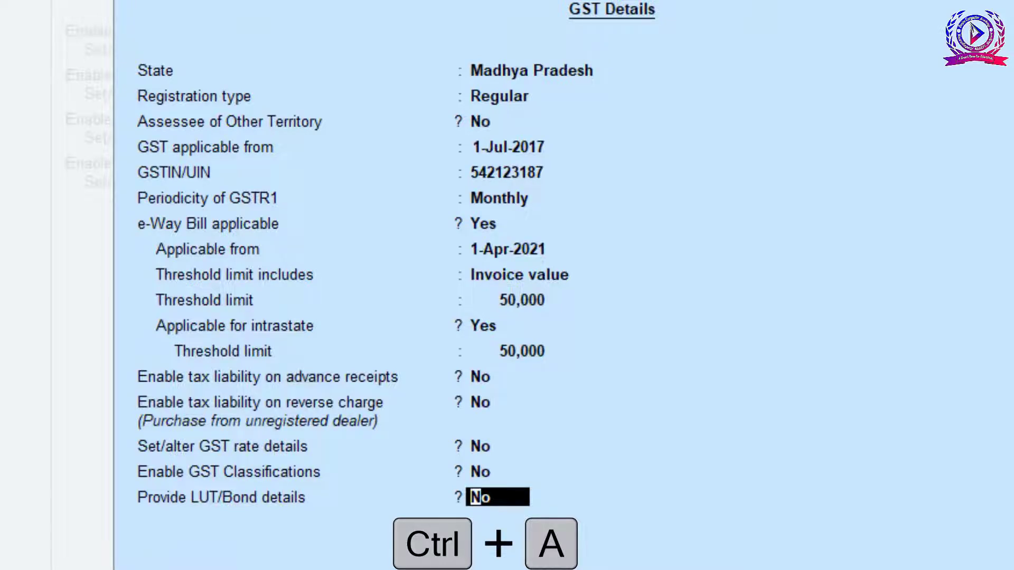
key("ctrl+a")
Leave excise, service tax, TDS and TCS at No, save the Statutory and Taxation settings, and return to the Gateway of Tally
key("Return")
key("Return")
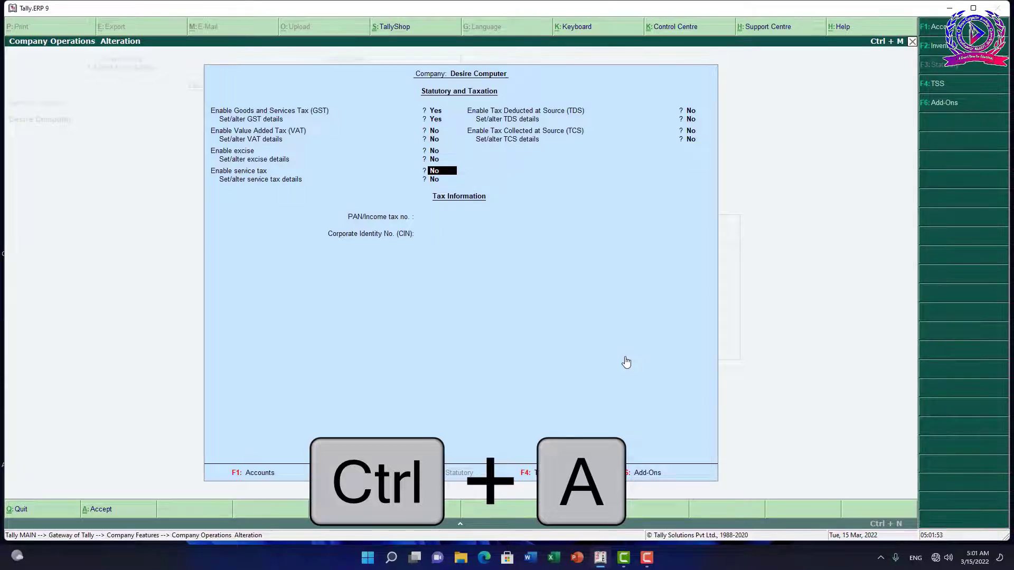
key("Return")
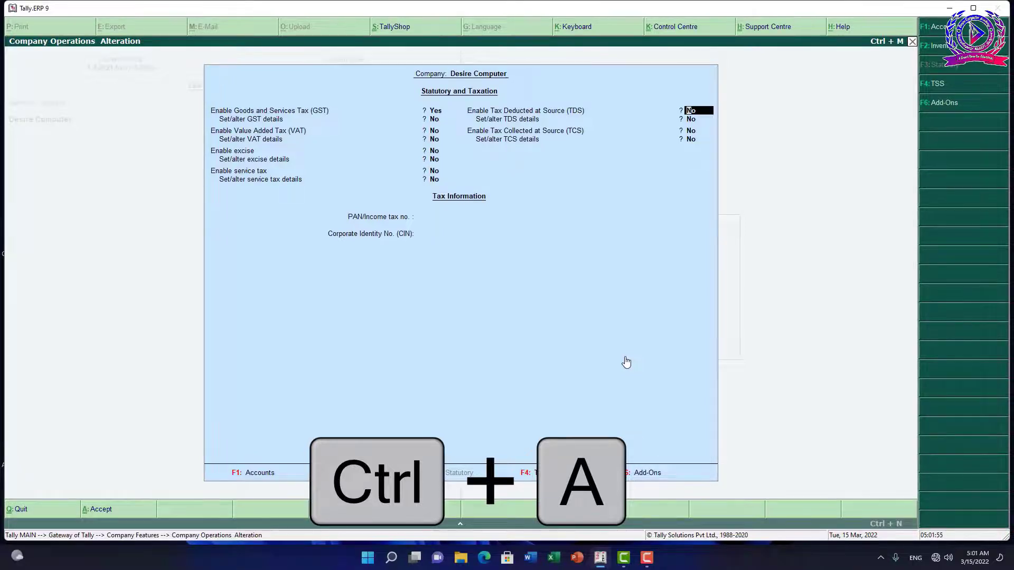
key("Return")
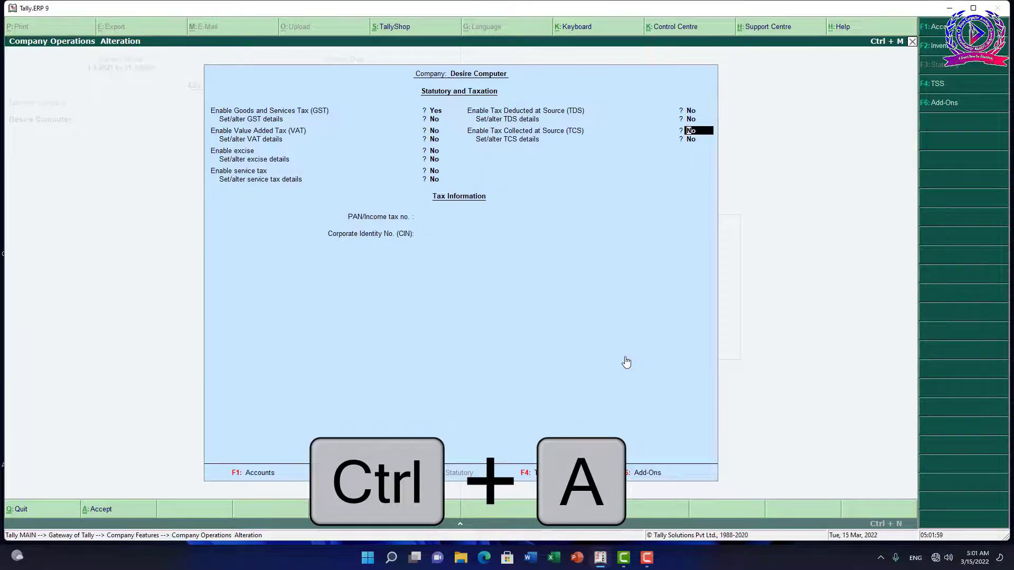
key("ctrl+a")
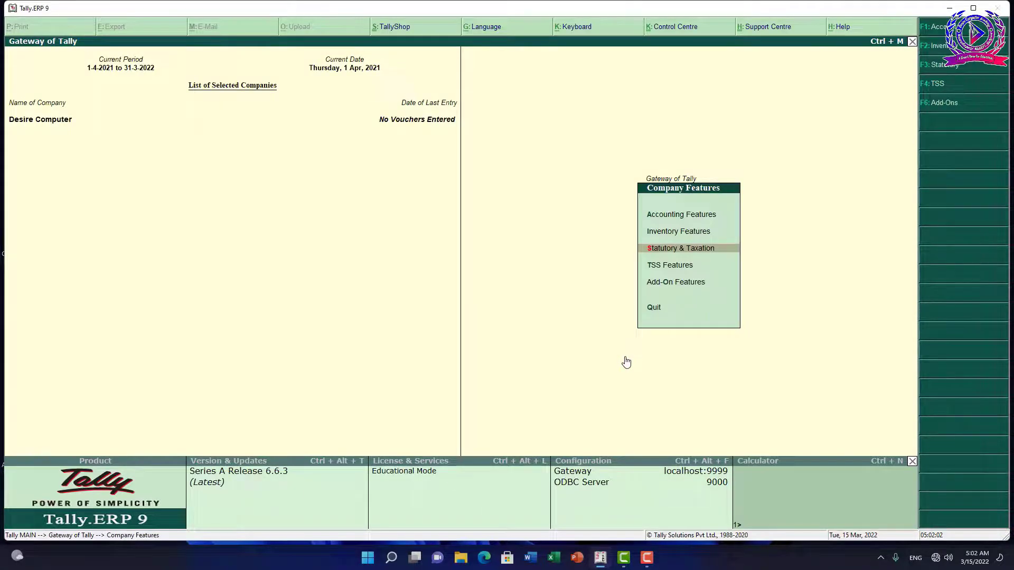
key("Escape")
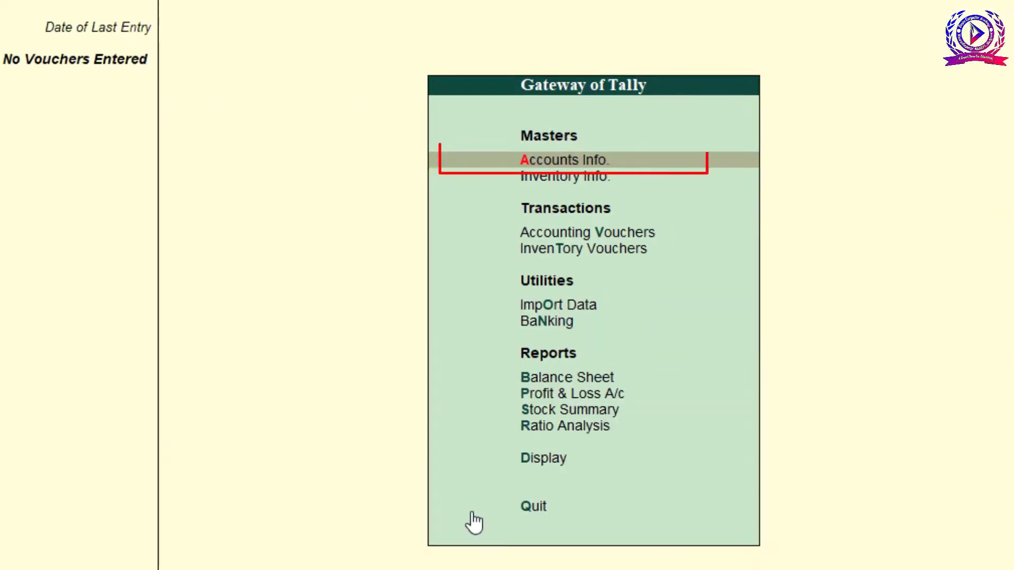
Start creating a single ledger under Accounts Info. and name it CGST without an alias
key("Return")
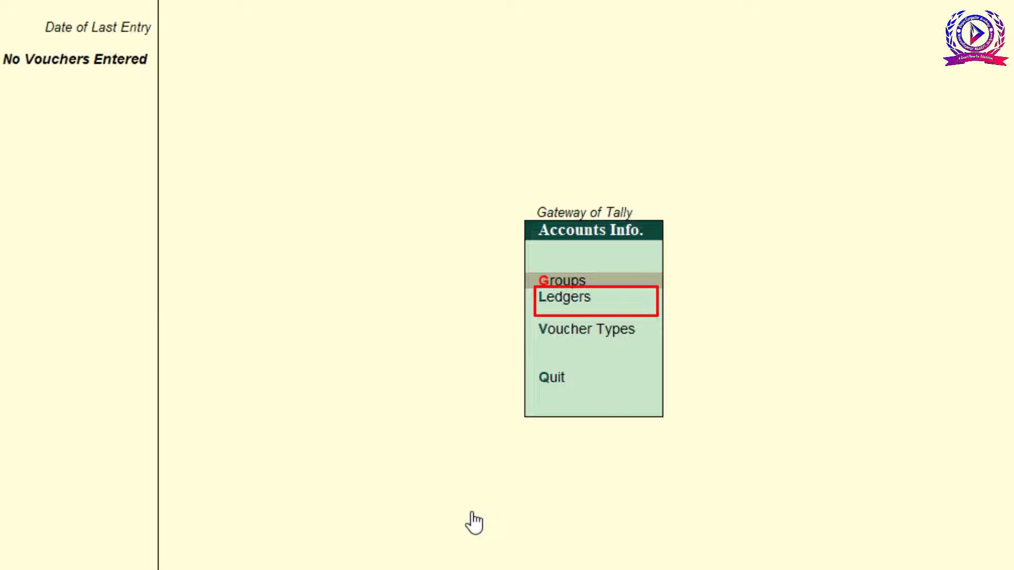
key("Down")
key("Return")
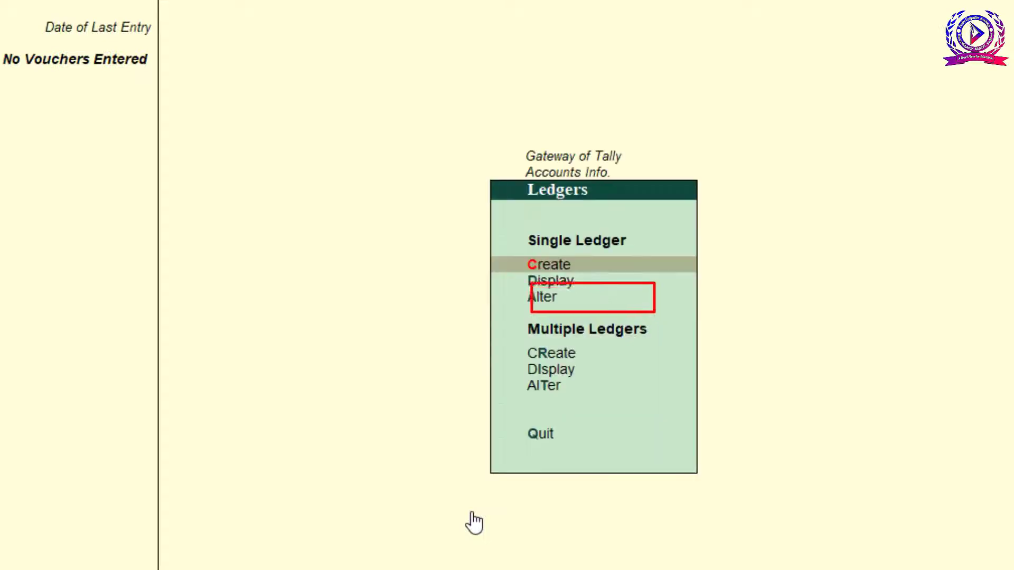
key("Return")
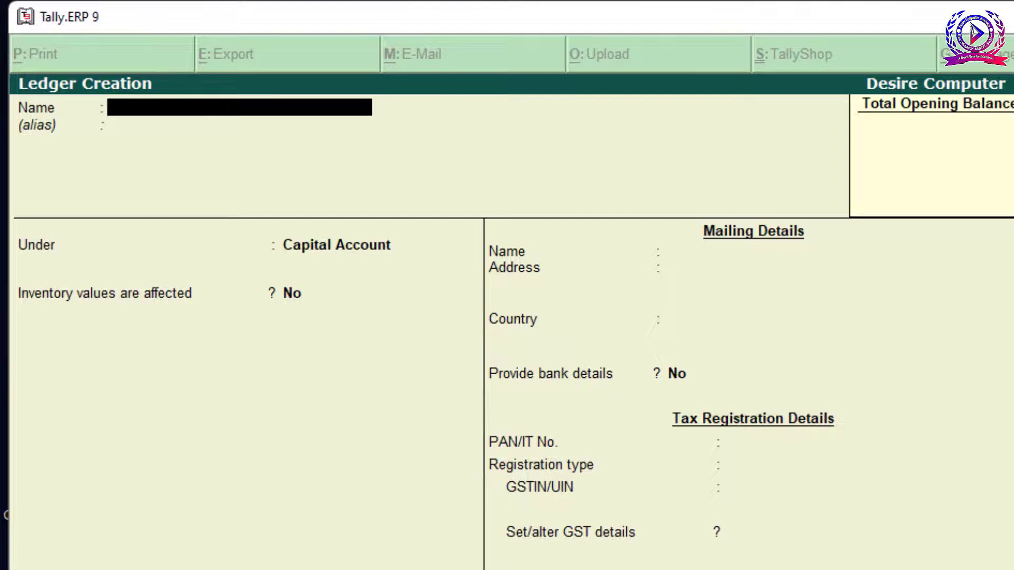
type("CGST")
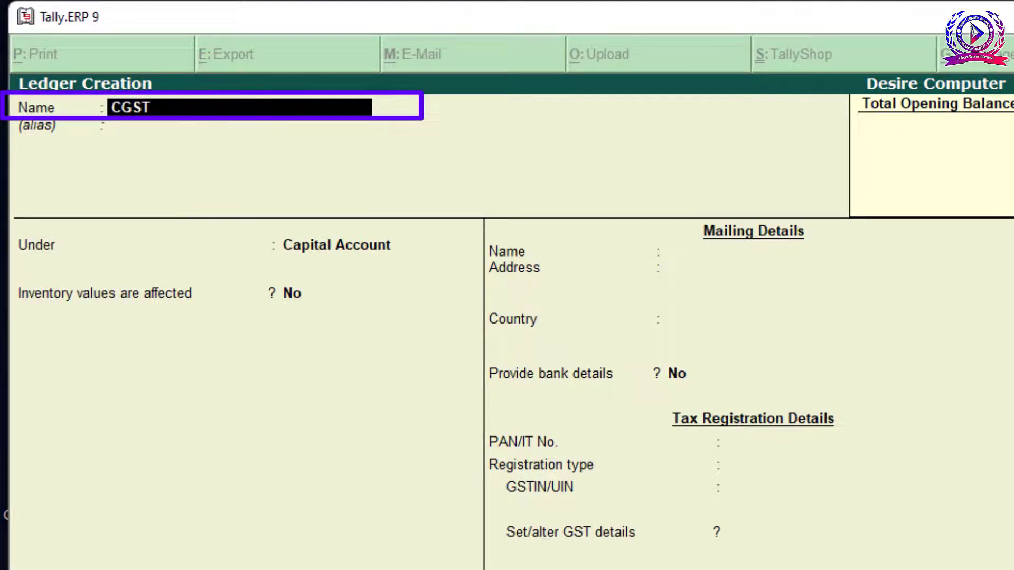
key("Return")
key("Return")
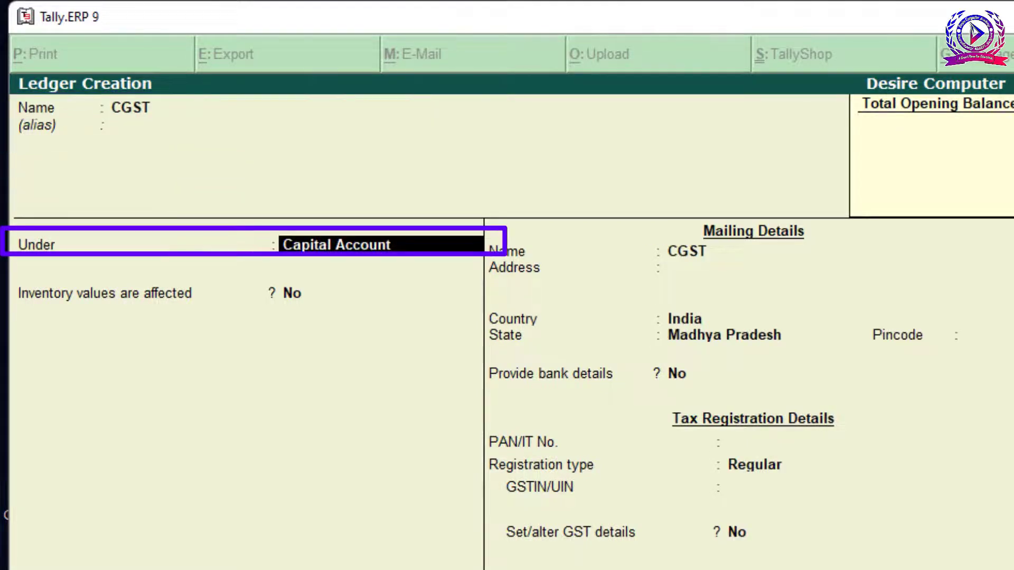
Place the CGST ledger under Duties & Taxes with GST as the type of duty/tax and Central Tax as the tax type
type("Du")
key("Return")
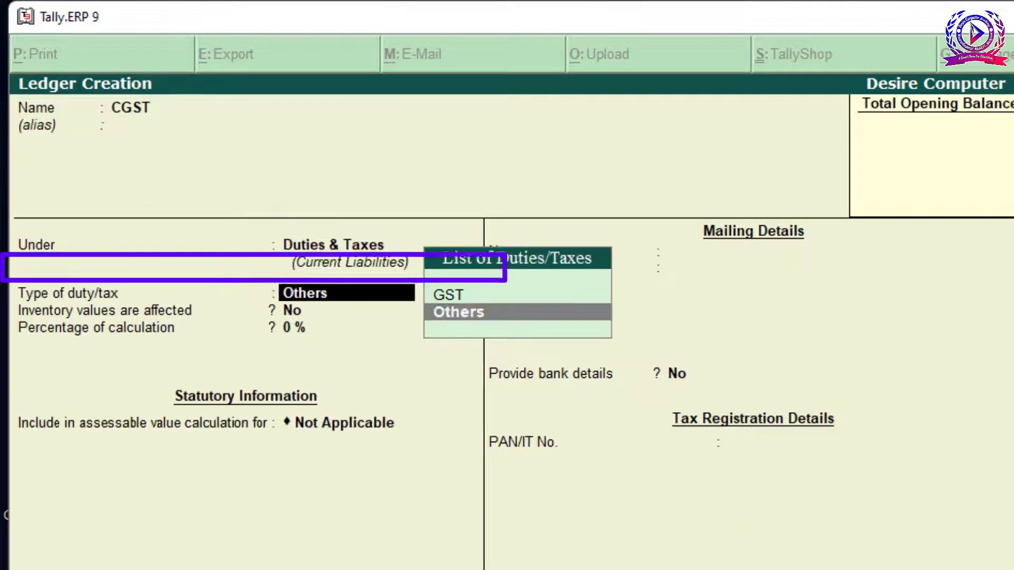
key("Up")
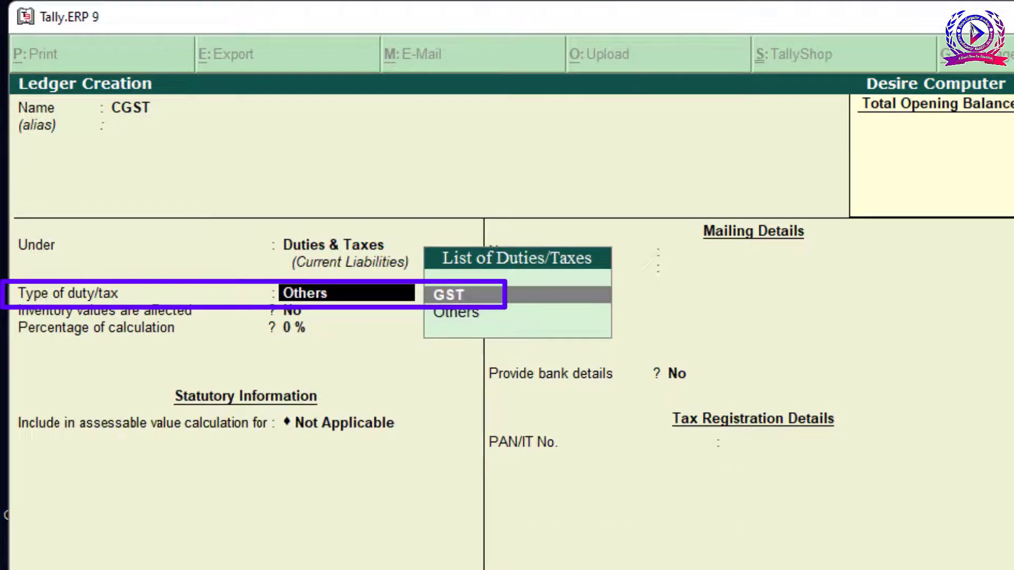
key("Return")
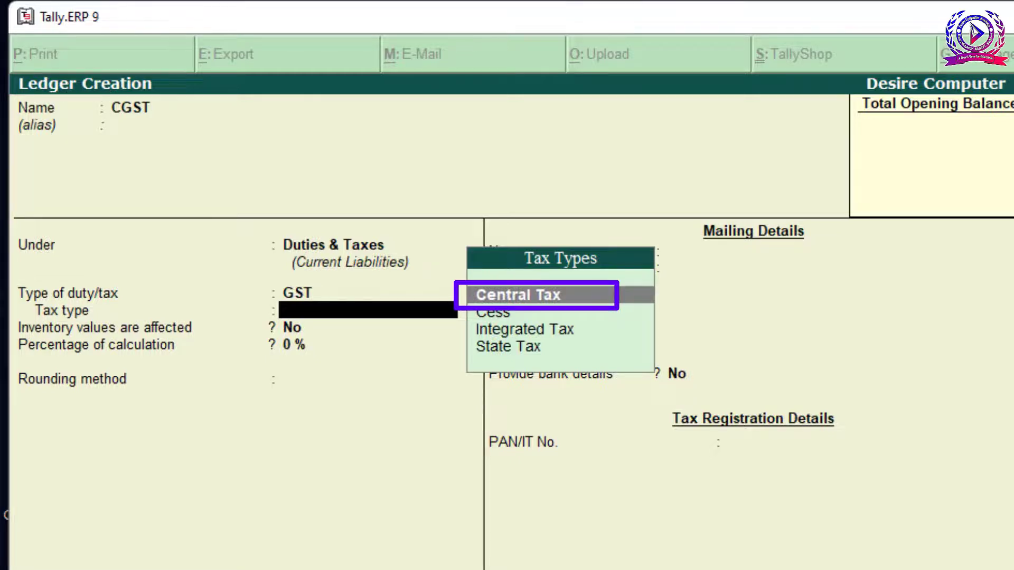
key("Return")
Leave CGST's percentage of calculation at 0 %, rounding method at Not Applicable and bank details at No, and save the ledger
key("Return")
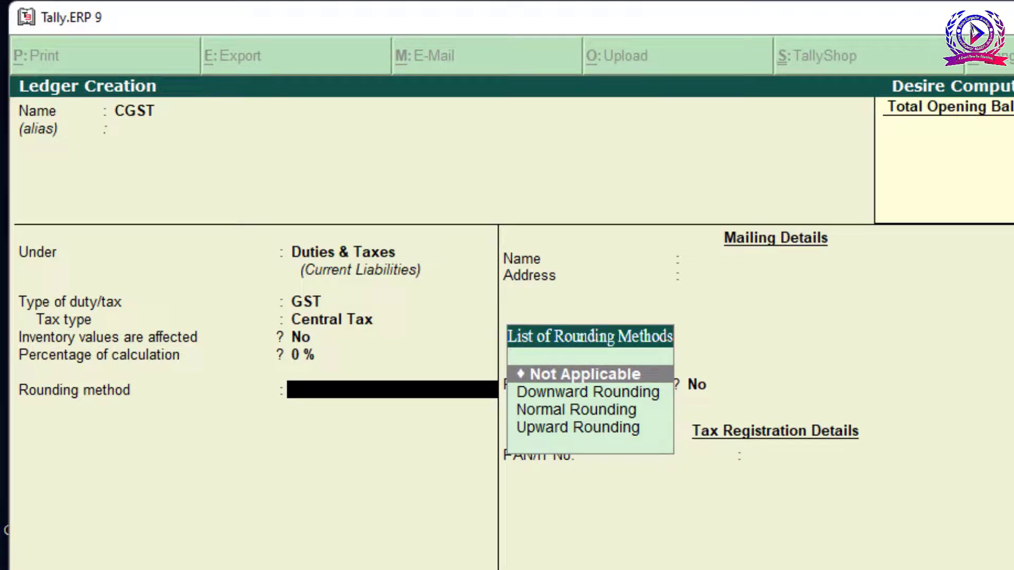
key("ctrl+a")
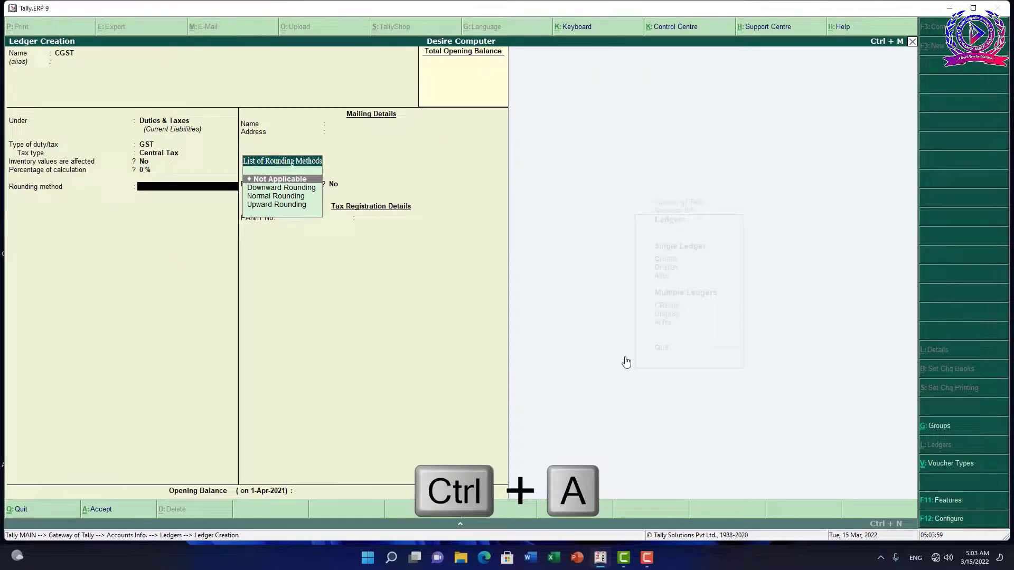
key("Return")
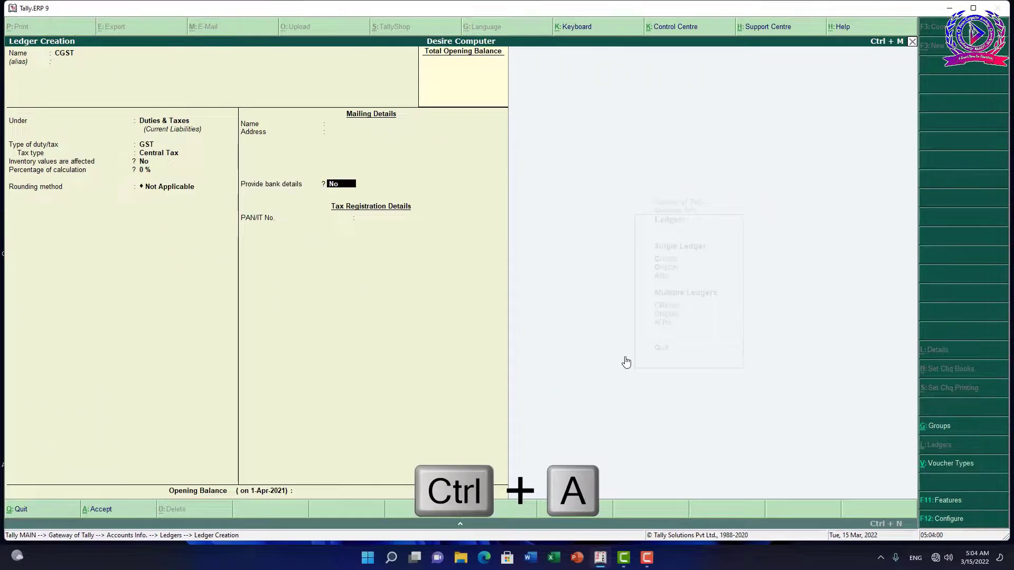
key("Return")
key("Return")
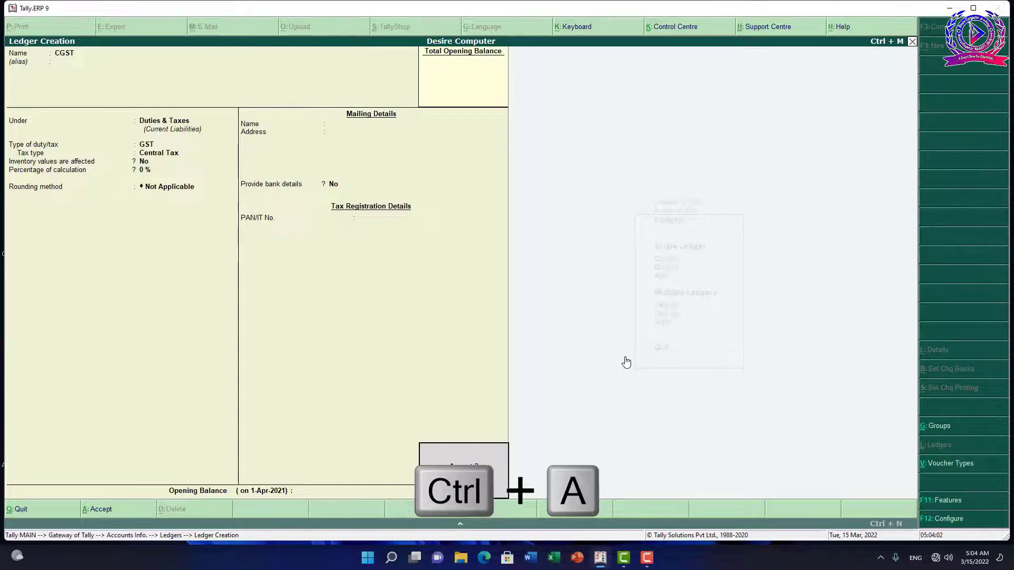
key("ctrl+a")
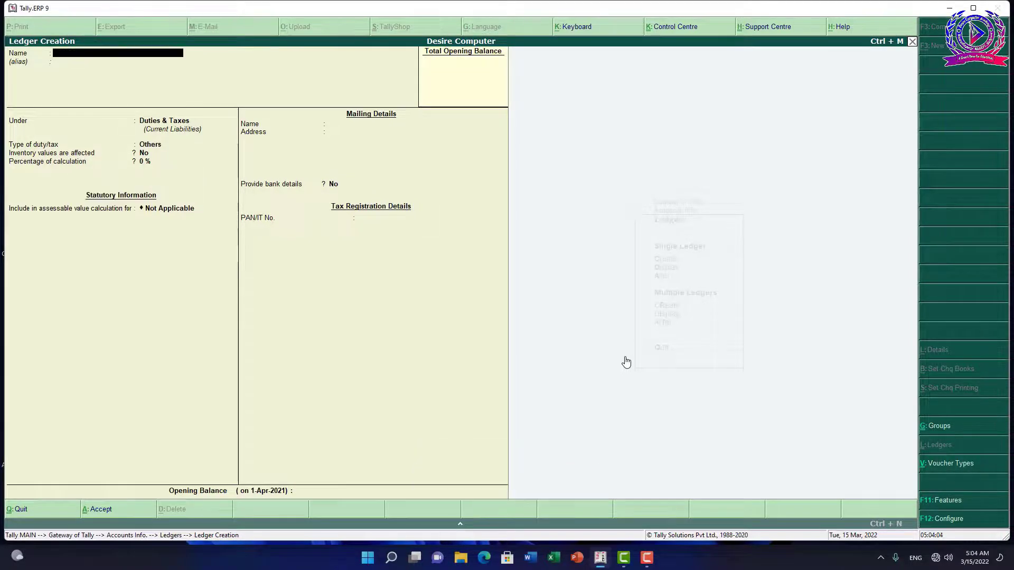
Start a ledger named SGST without an alias, under Duties & Taxes, with GST as the type of duty/tax
type("SGST")
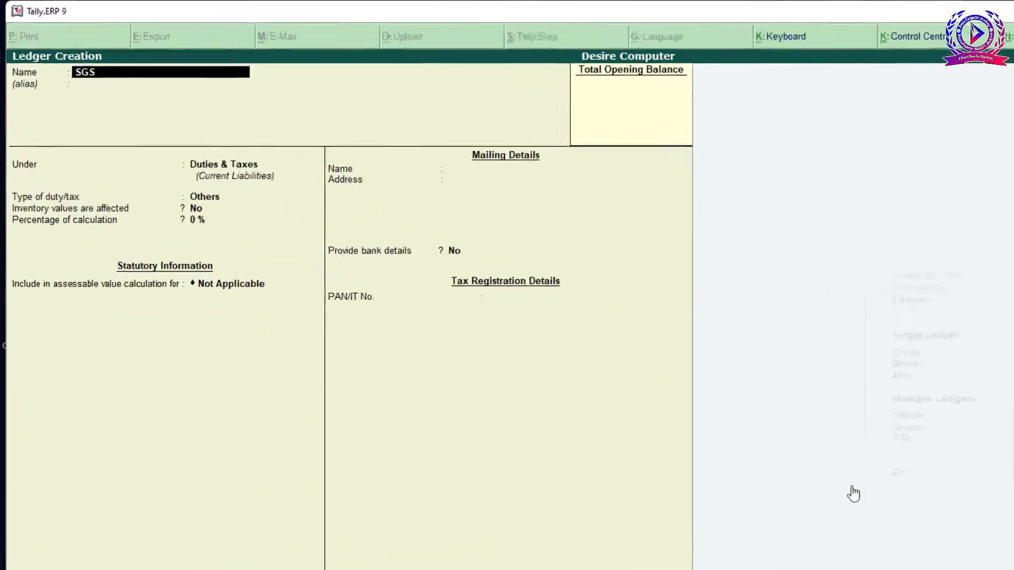
key("Return")
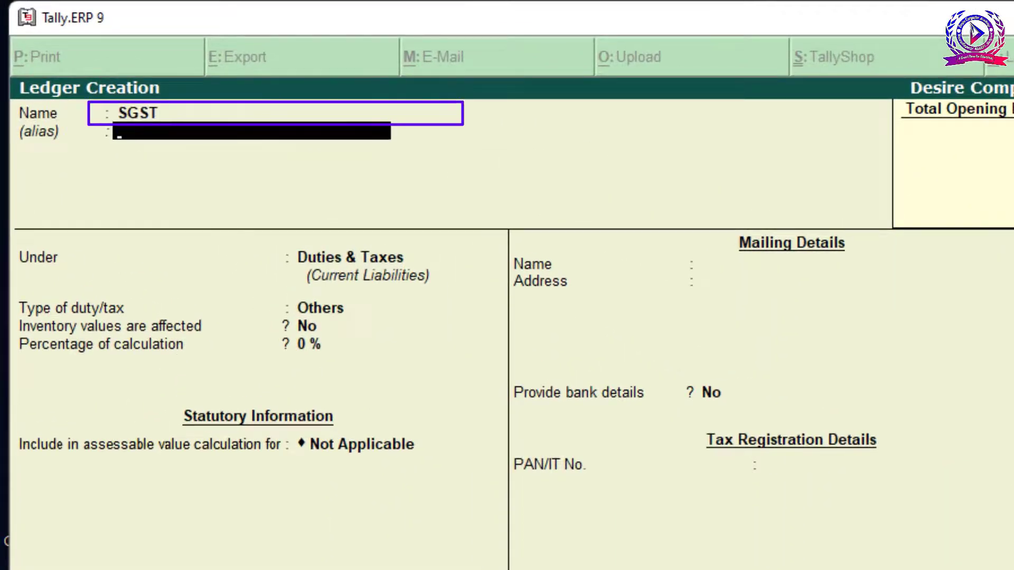
key("Return")
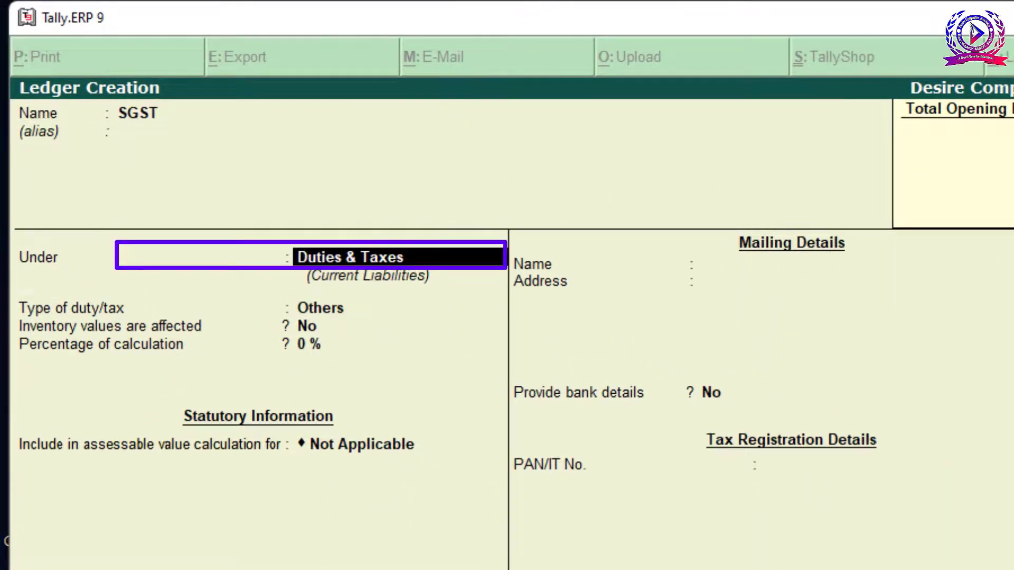
key("Return")
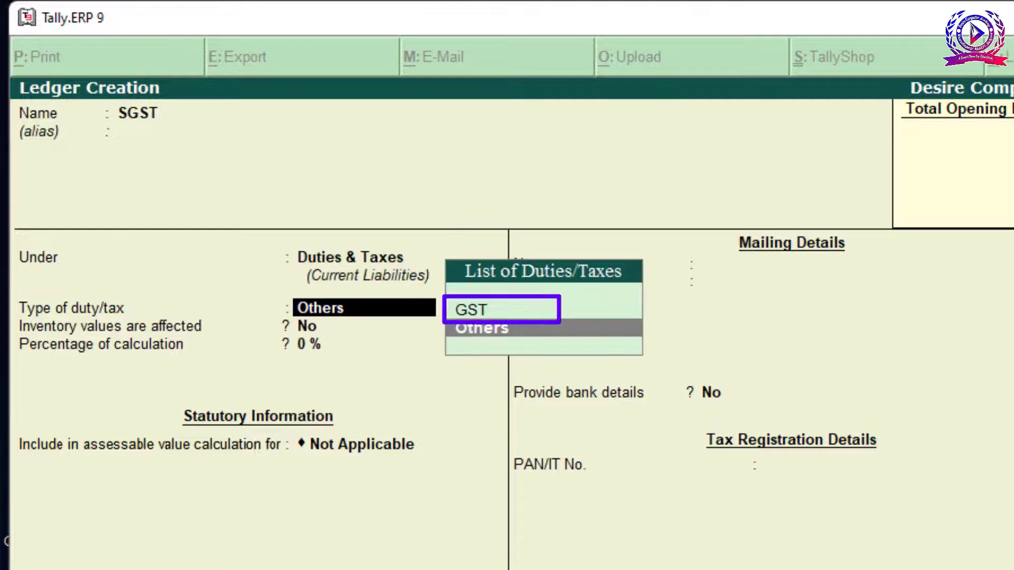
key("Up")
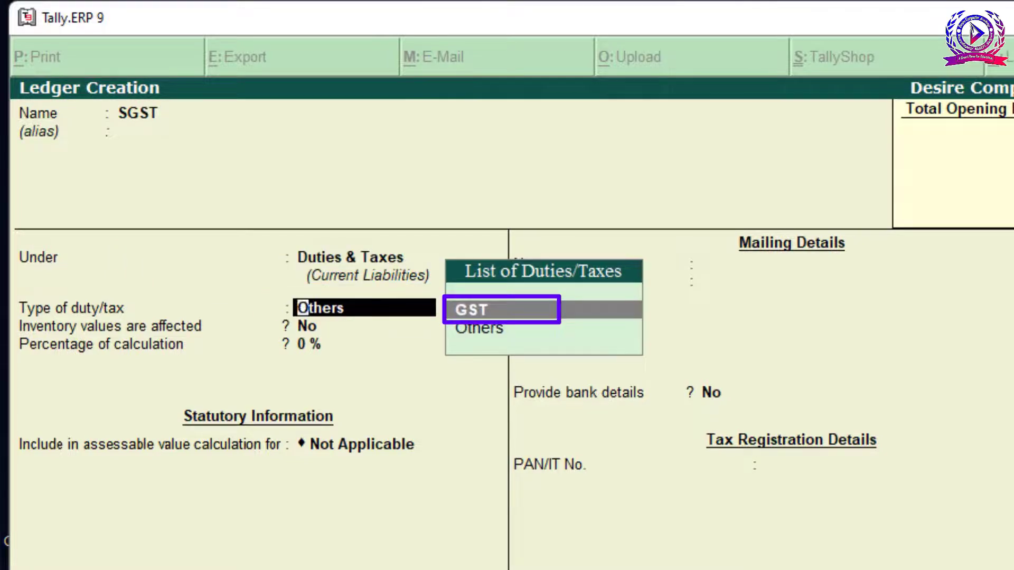
key("Return")
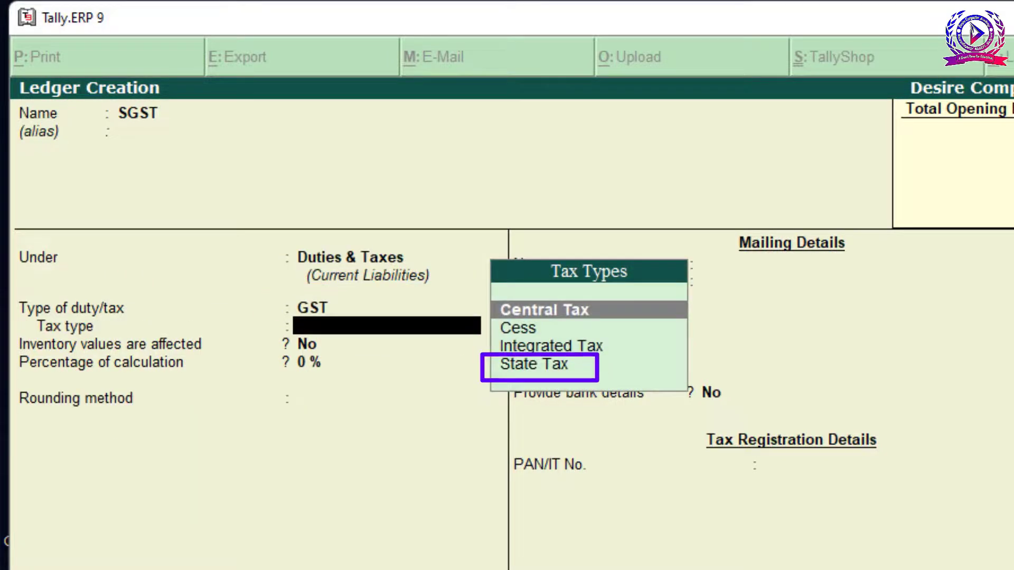
Set SGST's tax type to State Tax, keep 0 % calculation and Not Applicable rounding, and save the ledger
key("Down")
key("Down")
key("Down")
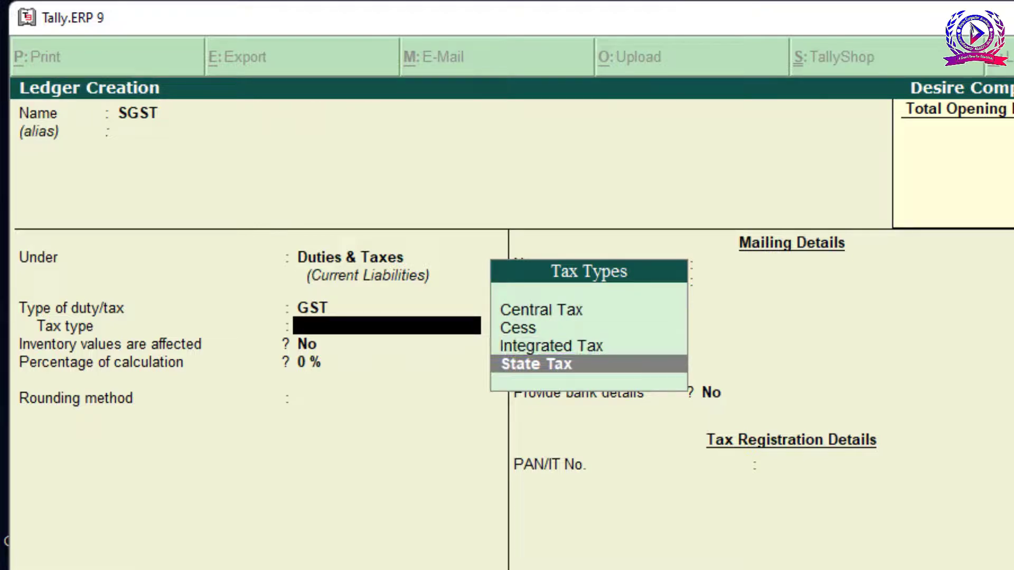
key("Return")
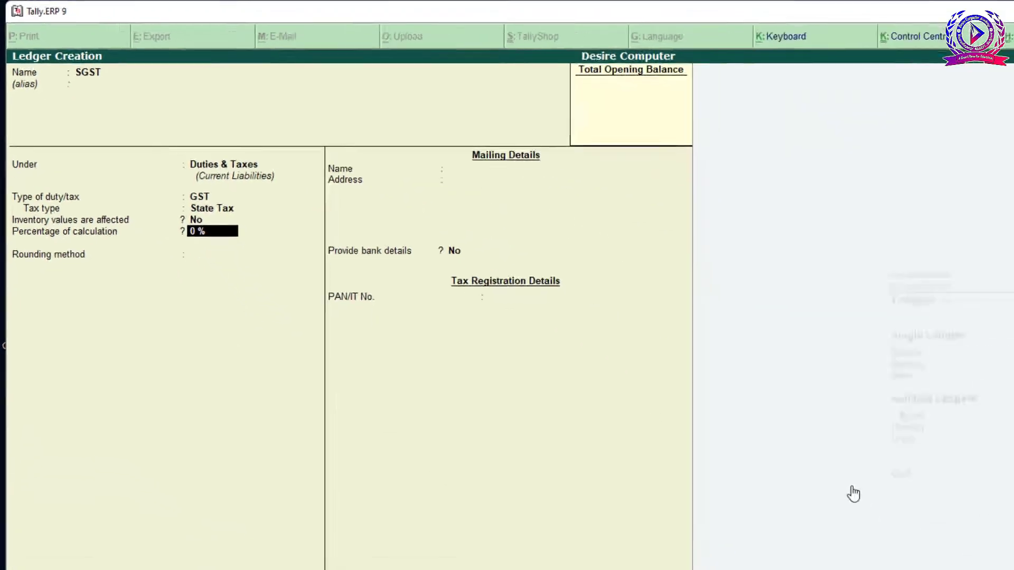
key("Return")
key("Return")
key("ctrl+a")
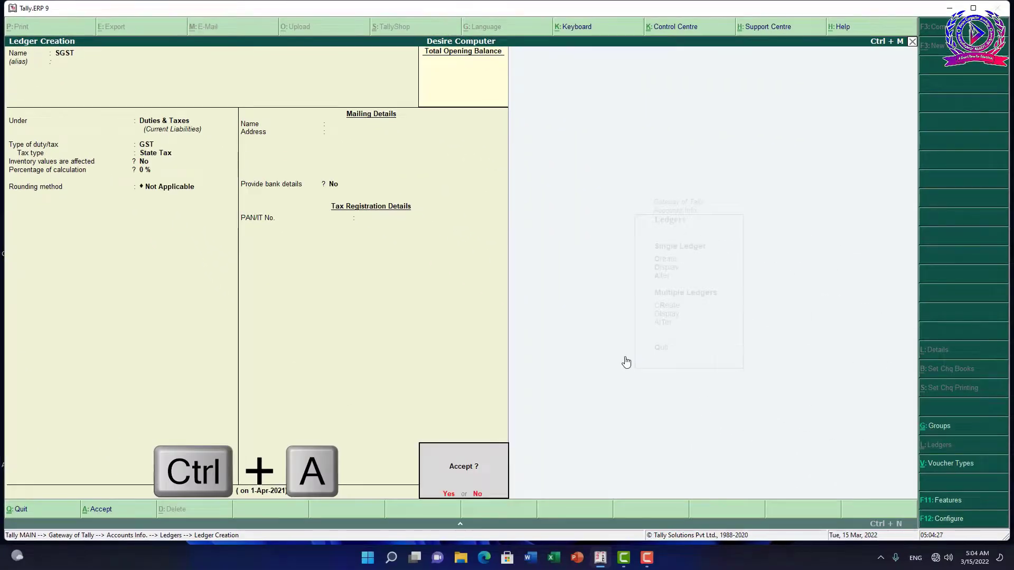
key("Return")
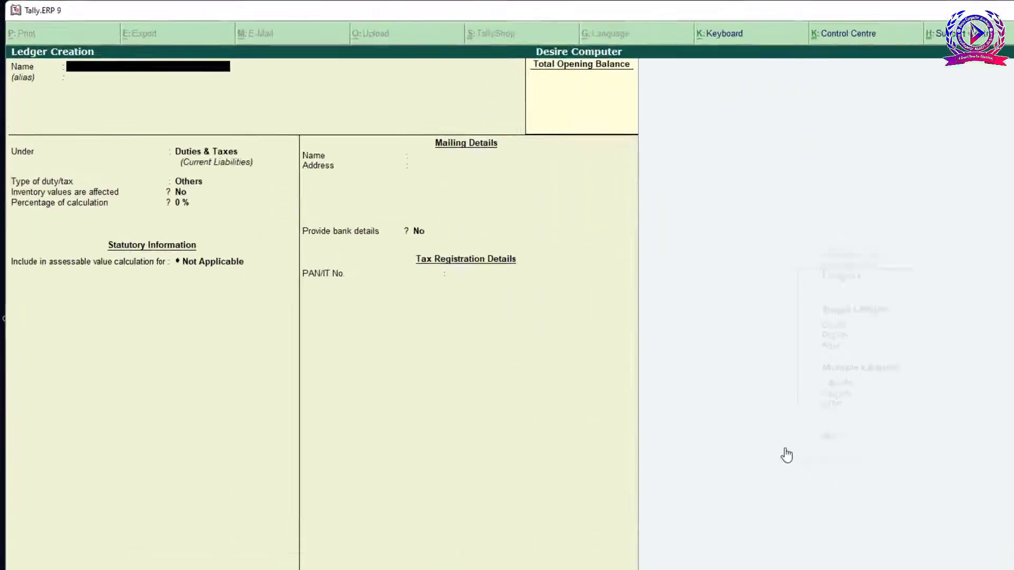
Start a ledger named IGST without an alias, under Duties & Taxes, with GST as the type of duty/tax
type("IGST")
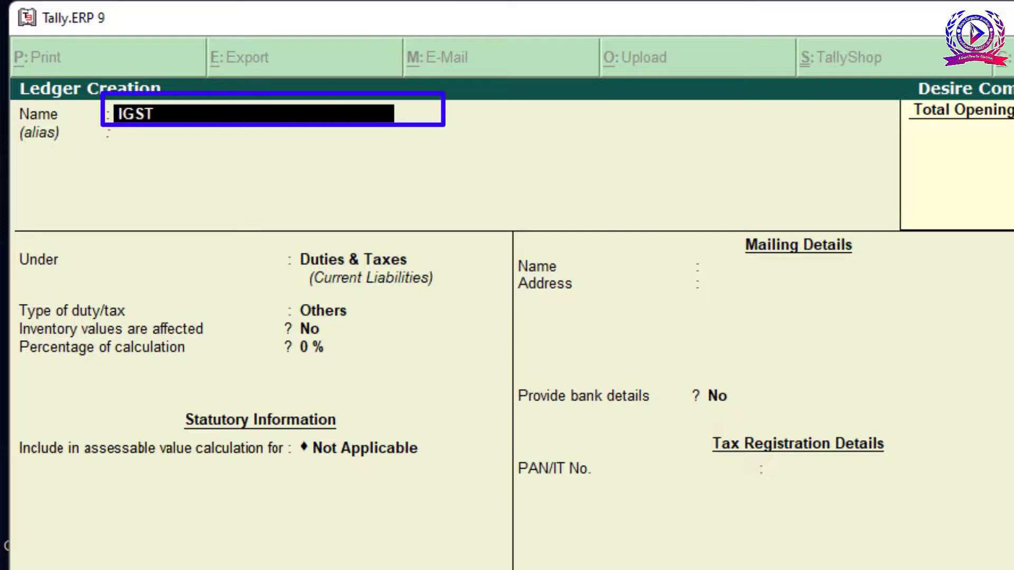
key("Return")
key("Return")
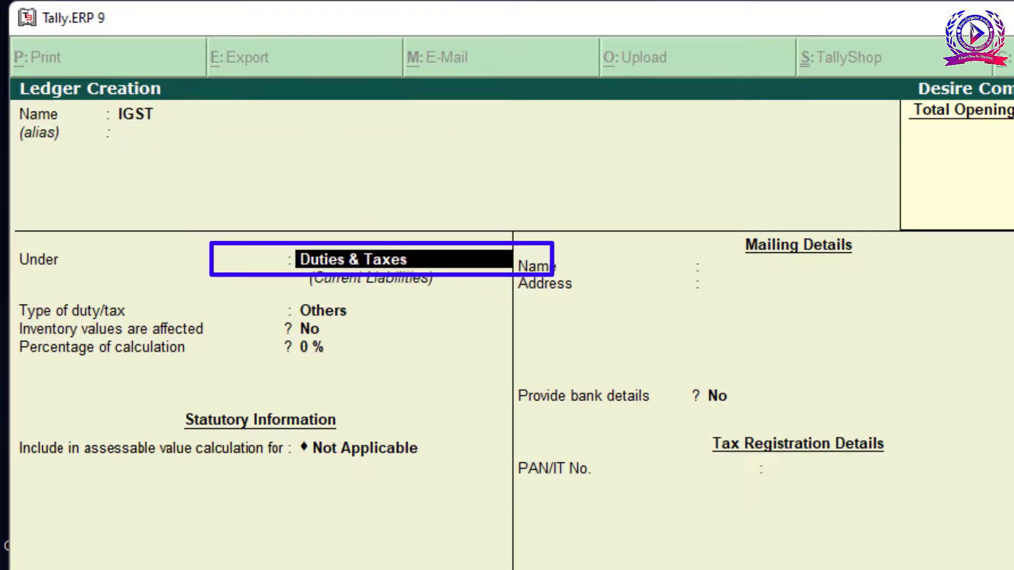
key("Return")
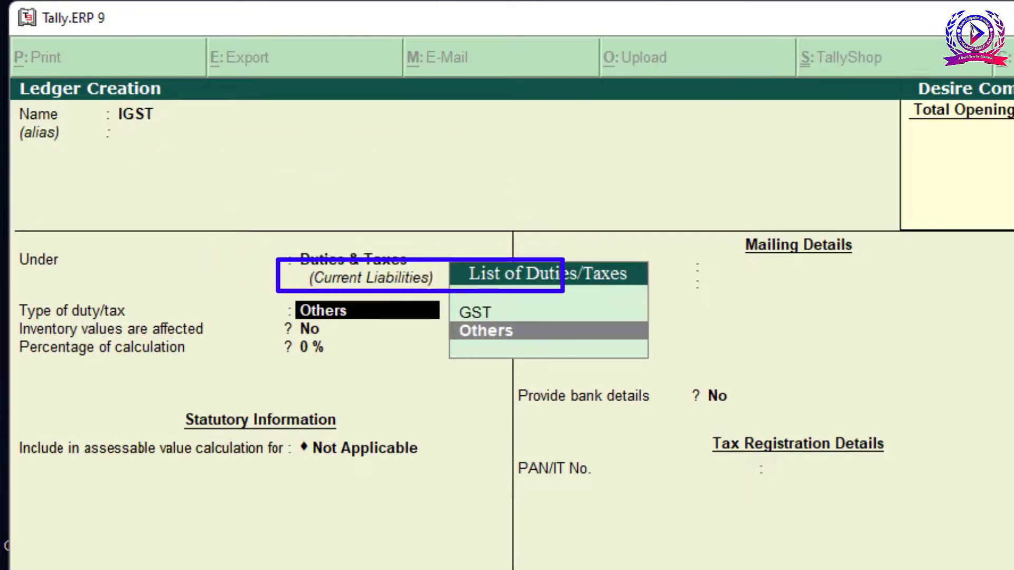
key("Up")
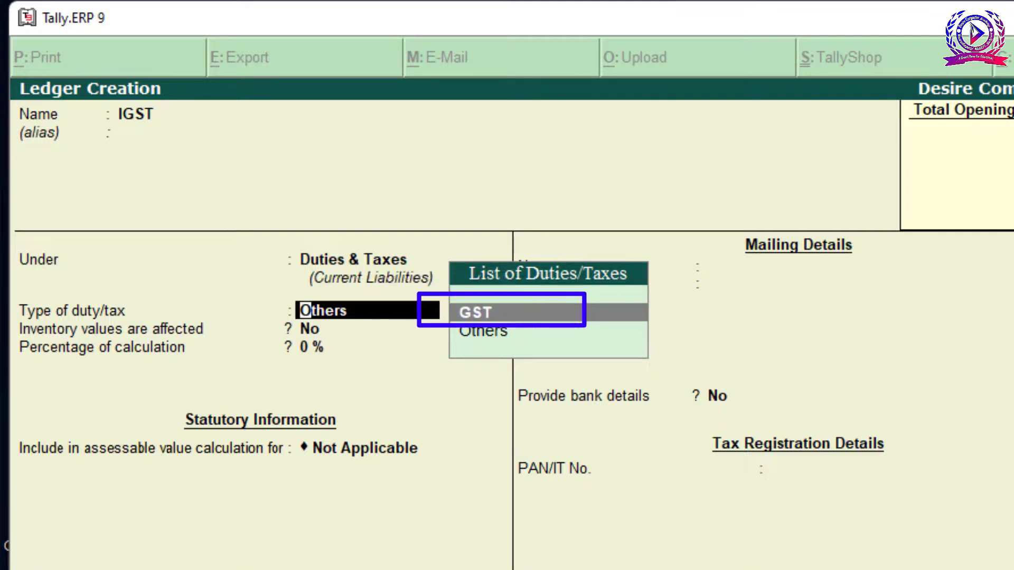
key("Return")
Set IGST's tax type to Integrated Tax, keep 0 % calculation and Not Applicable rounding, and save the ledger
key("Down")
key("Down")
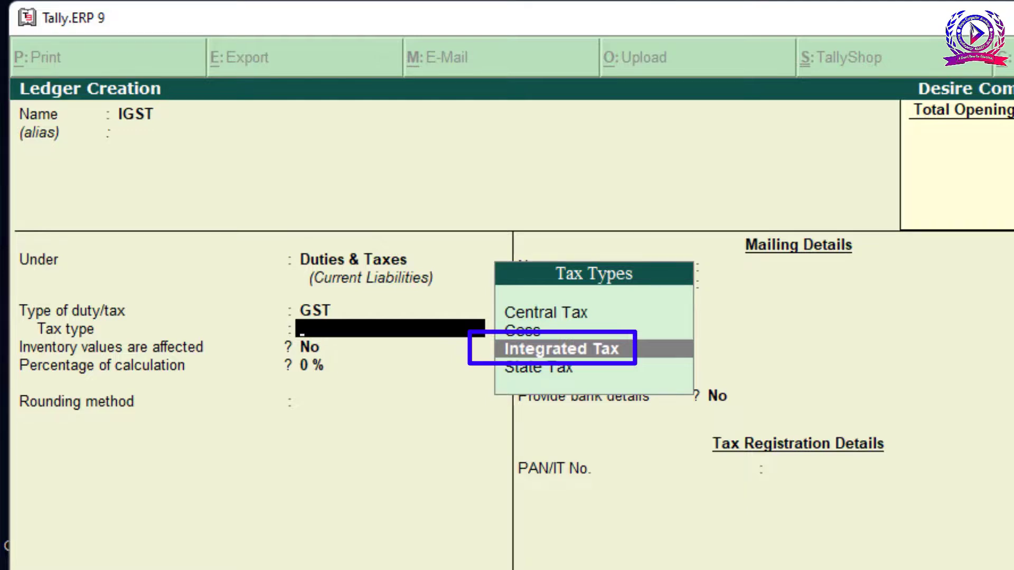
key("Return")
key("Return")
key("Return")
key("Return")
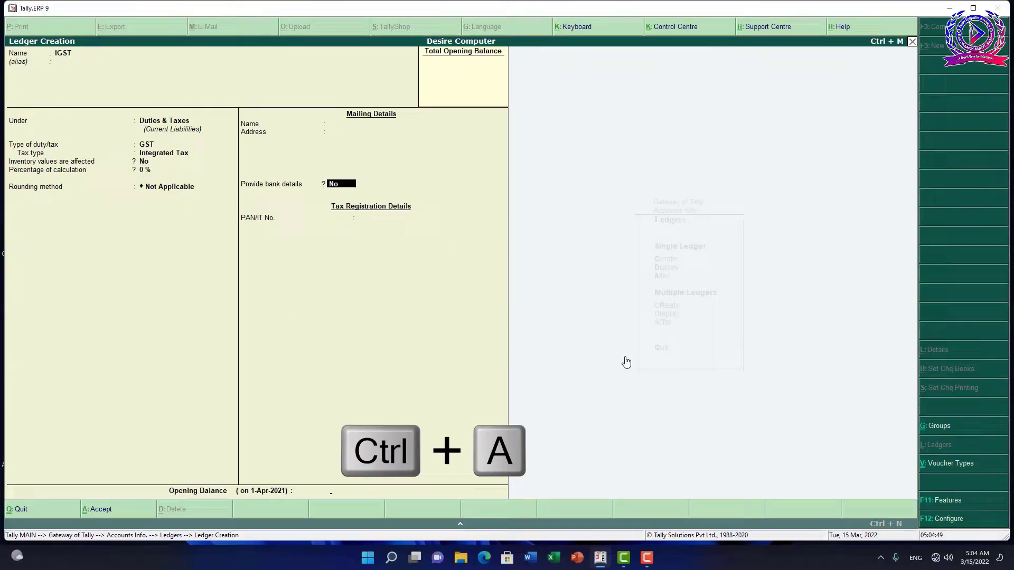
key("ctrl+a")
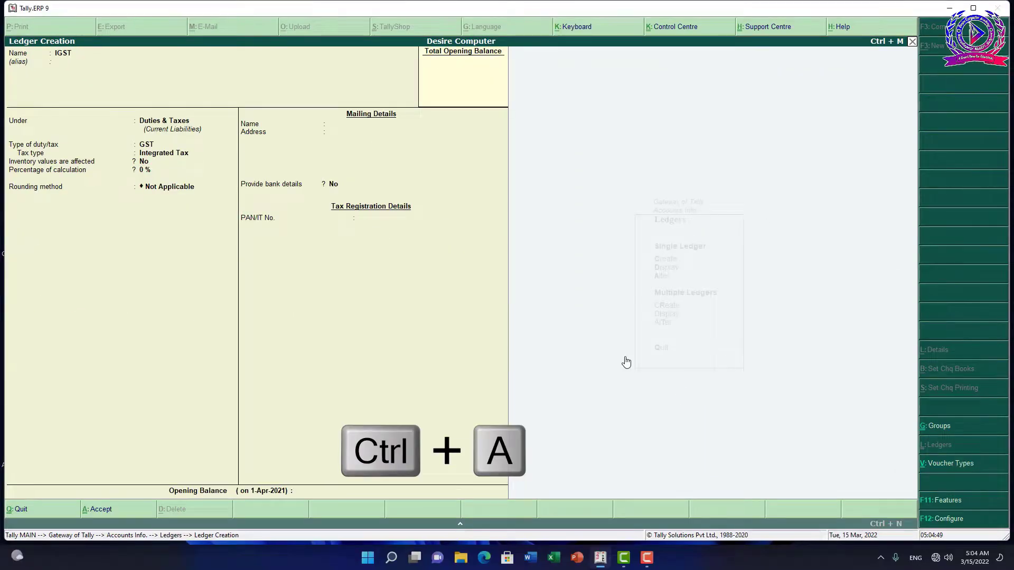